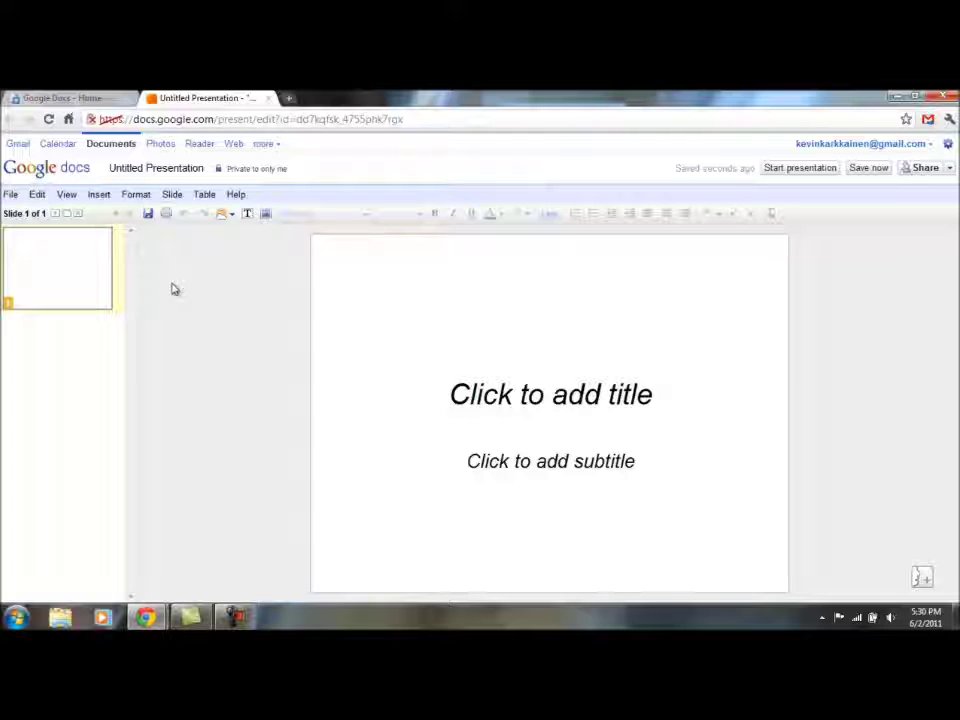
# Enter 'New Presentation' as the title in the rename prompt and confirm it
pyautogui.click(176, 170)
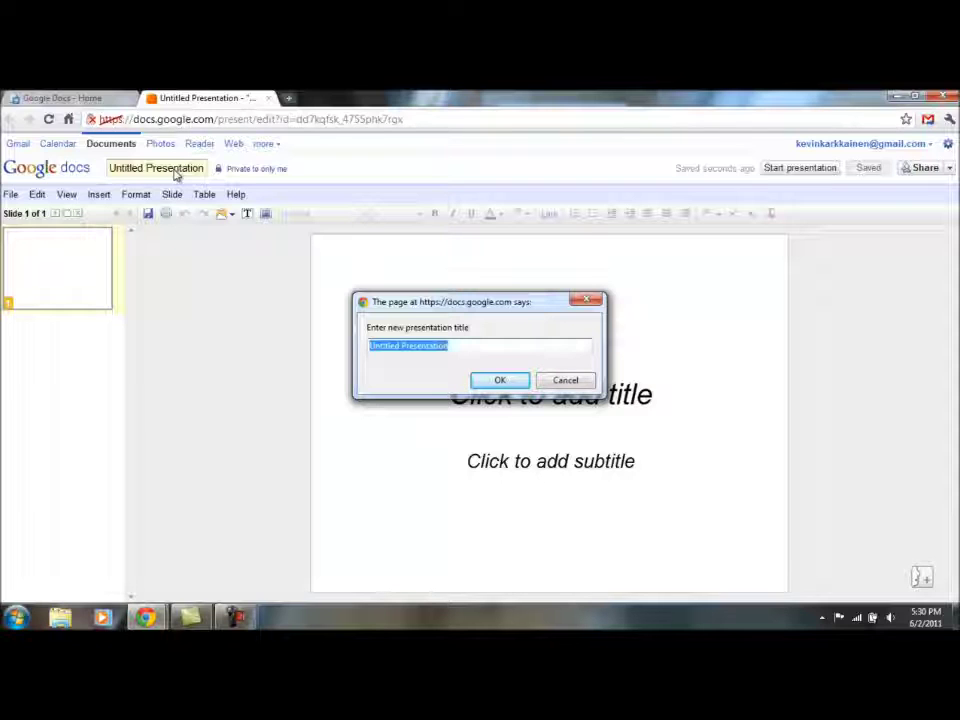
pyautogui.write('New Presentation')
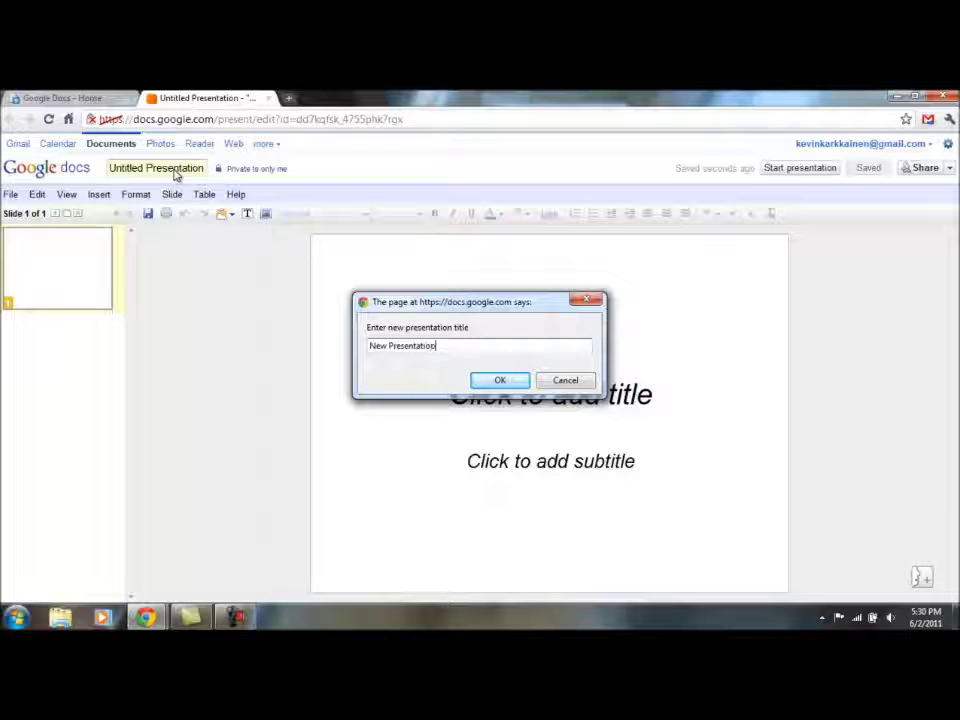
pyautogui.click(500, 381)
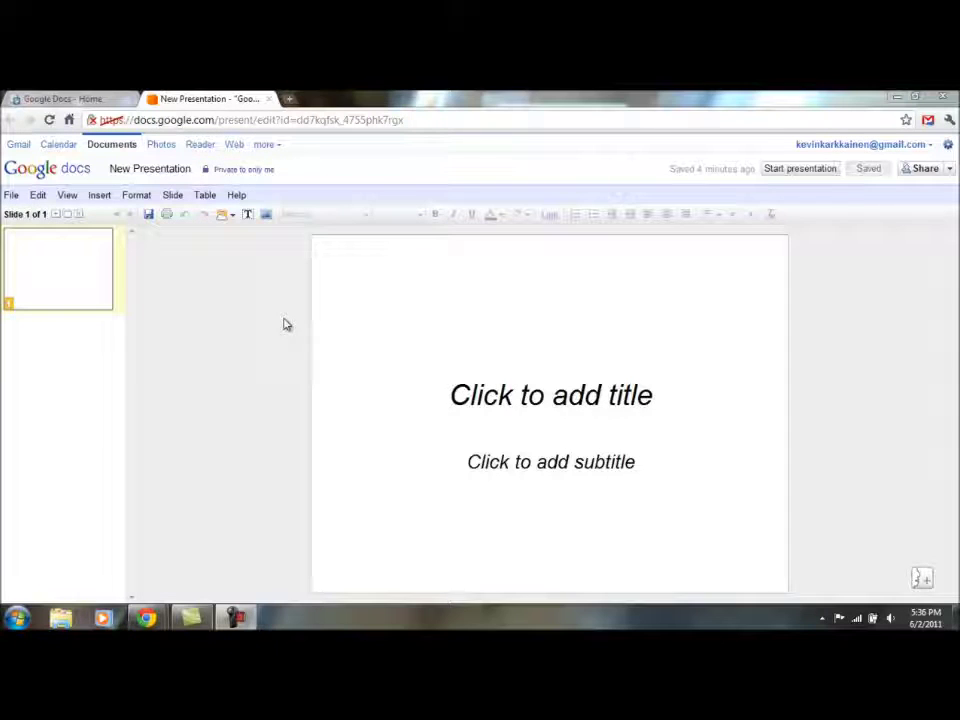
# Pick the dark Shelley theme from the Presentation settings theme list
pyautogui.click(133, 196)
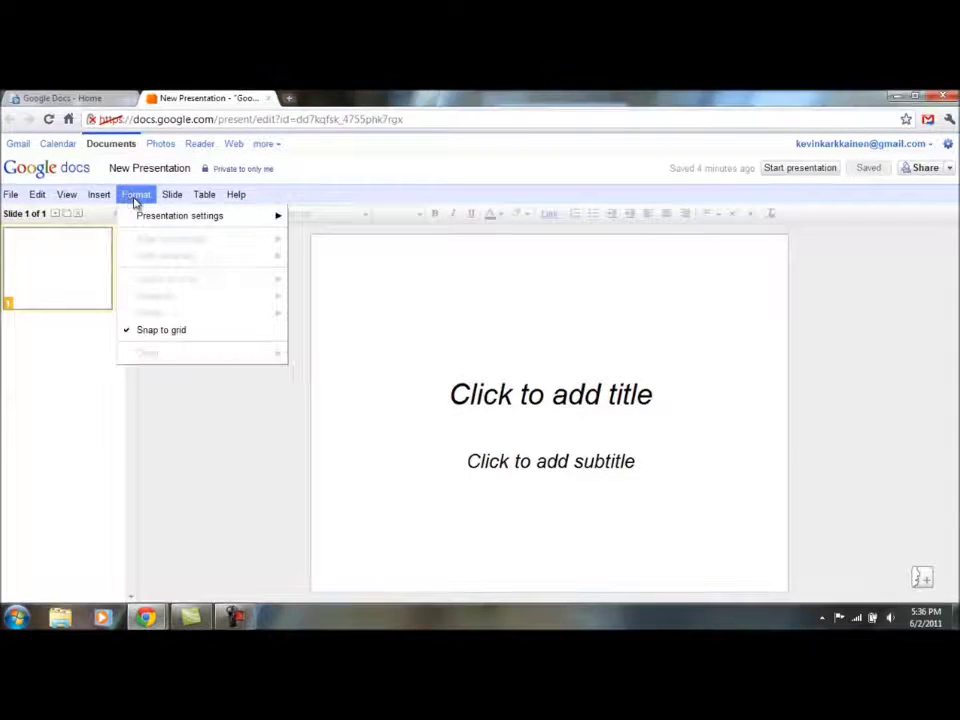
pyautogui.moveTo(211, 216)
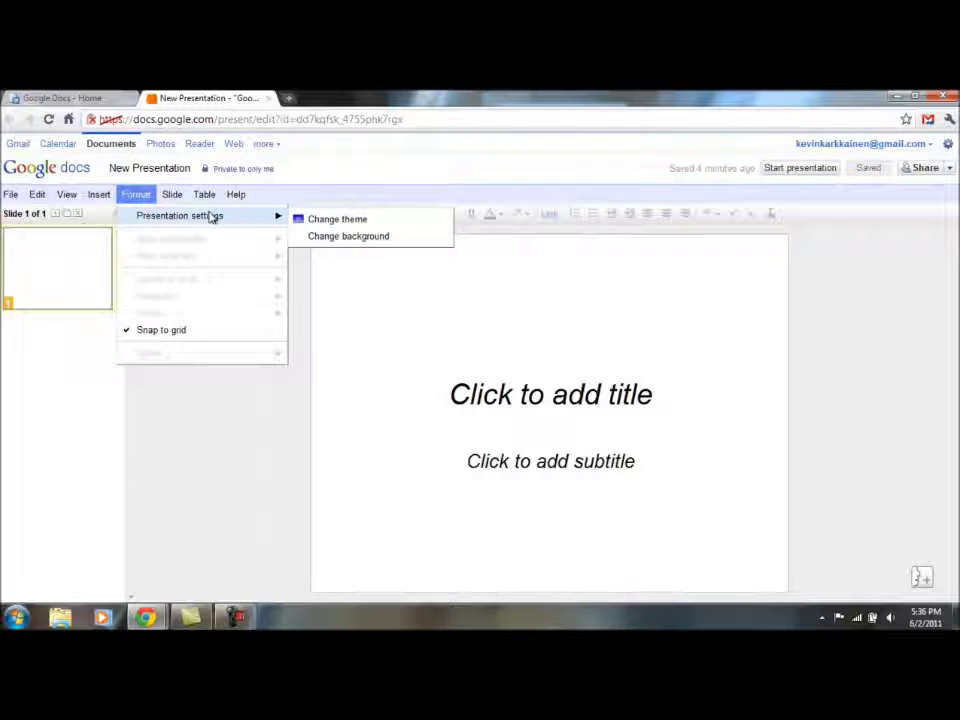
pyautogui.click(311, 223)
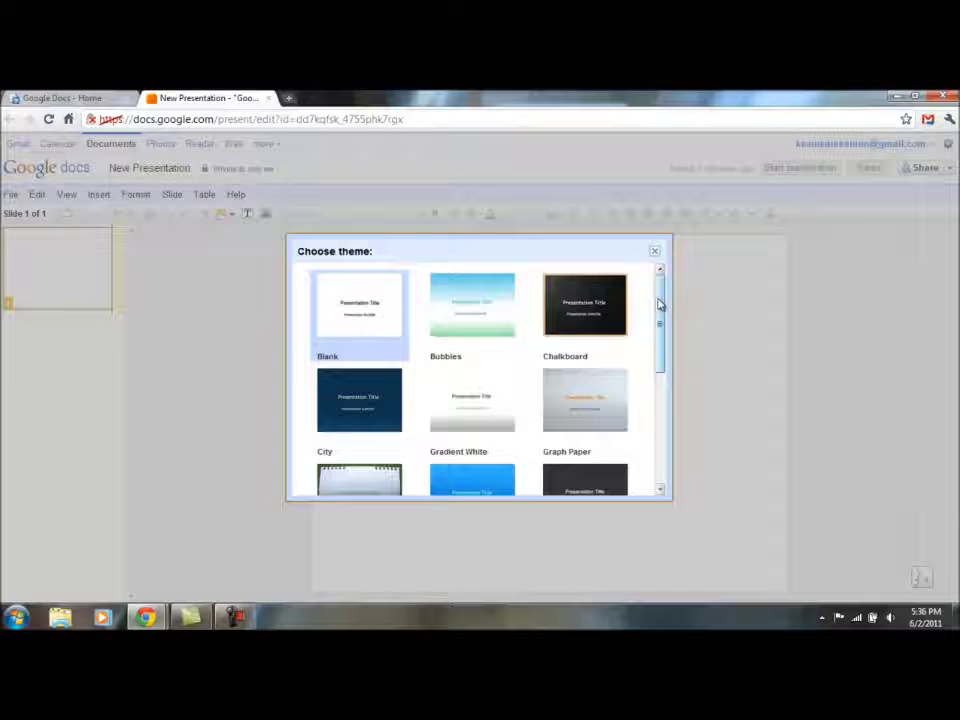
pyautogui.moveTo(660, 306); pyautogui.dragTo(660, 422)
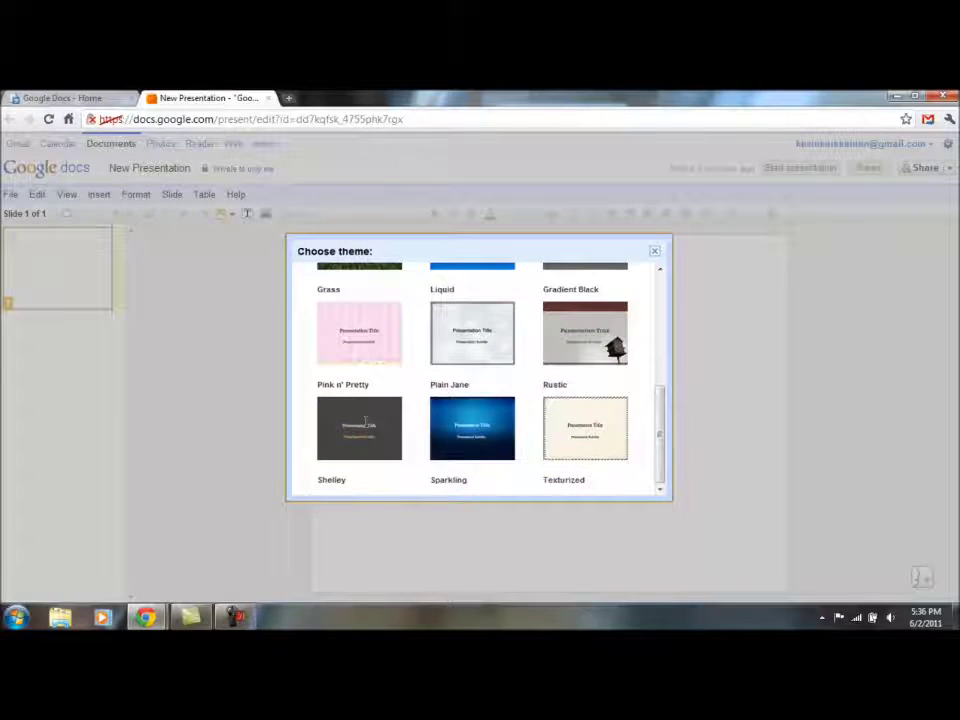
pyautogui.click(364, 427)
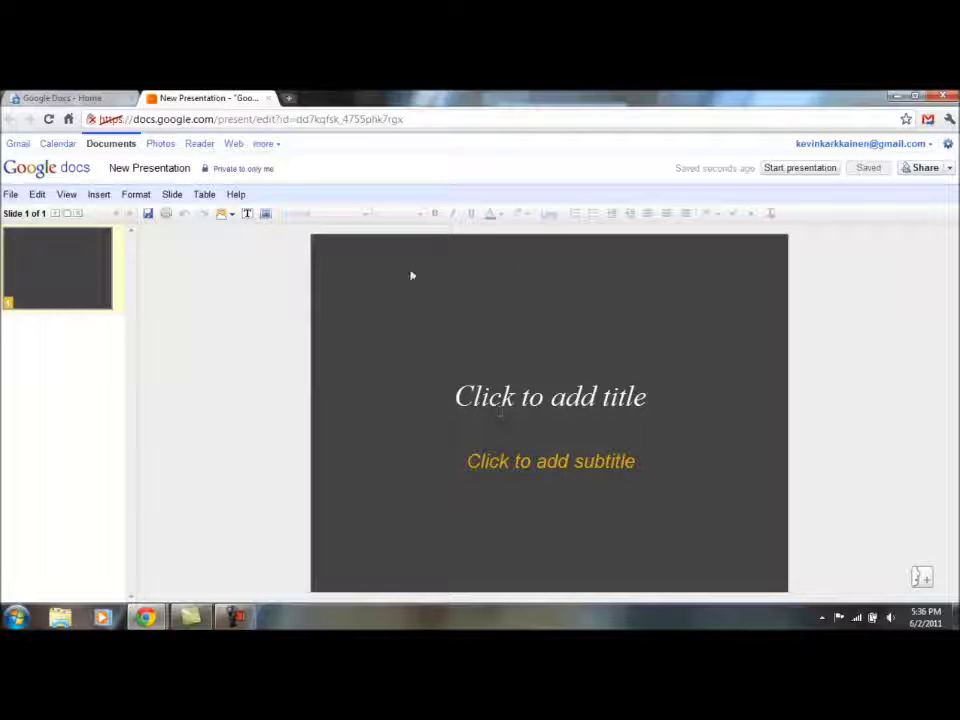
# Add a slide with the Two columns layout after the title slide
pyautogui.click(86, 281)
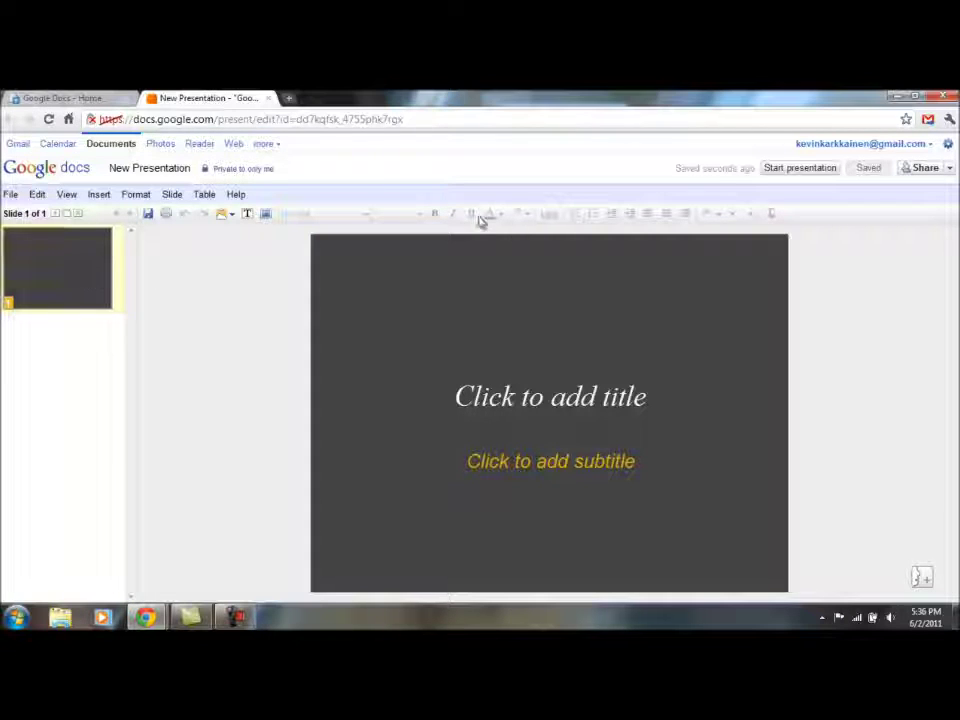
pyautogui.click(460, 390)
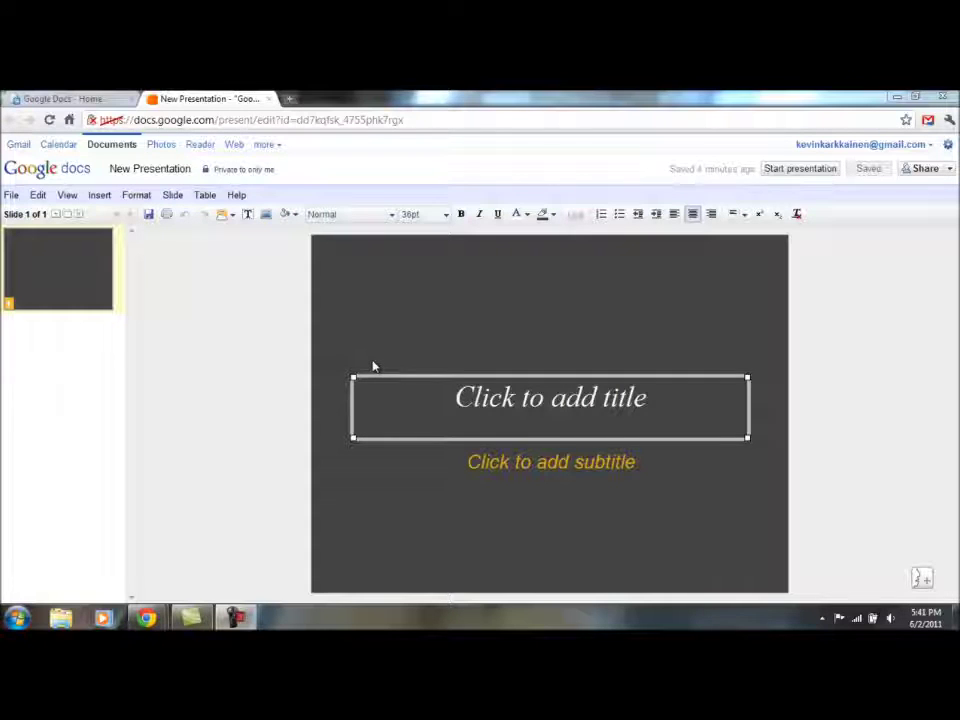
pyautogui.click(56, 215)
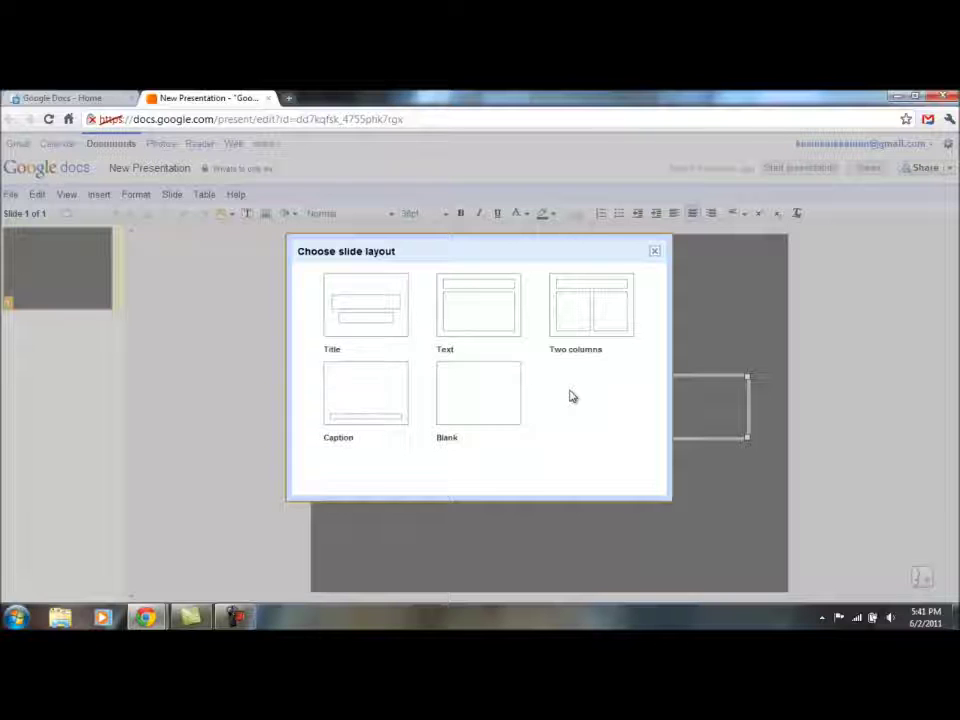
pyautogui.click(585, 306)
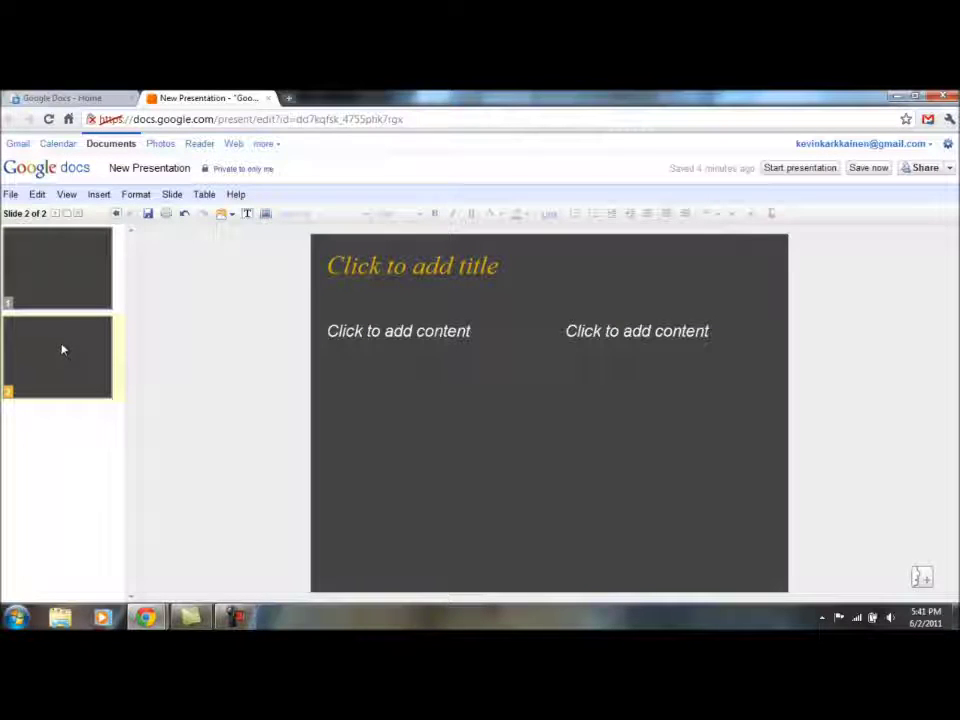
# Type 'Title' as slide 2's heading and 'text' in the right-hand column
pyautogui.click(386, 268)
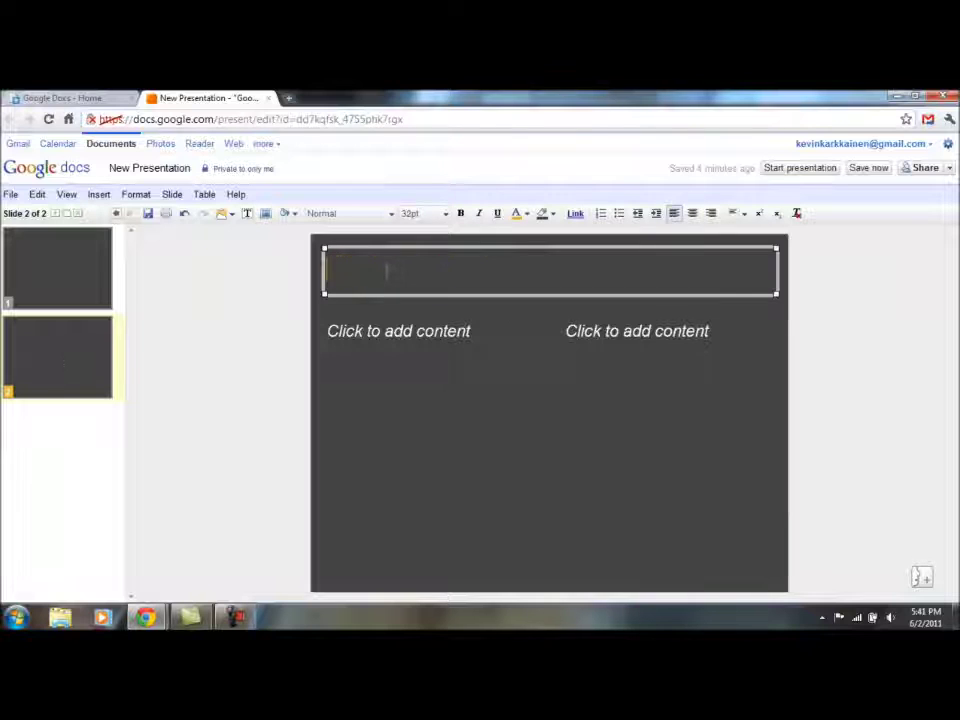
pyautogui.write('Title')
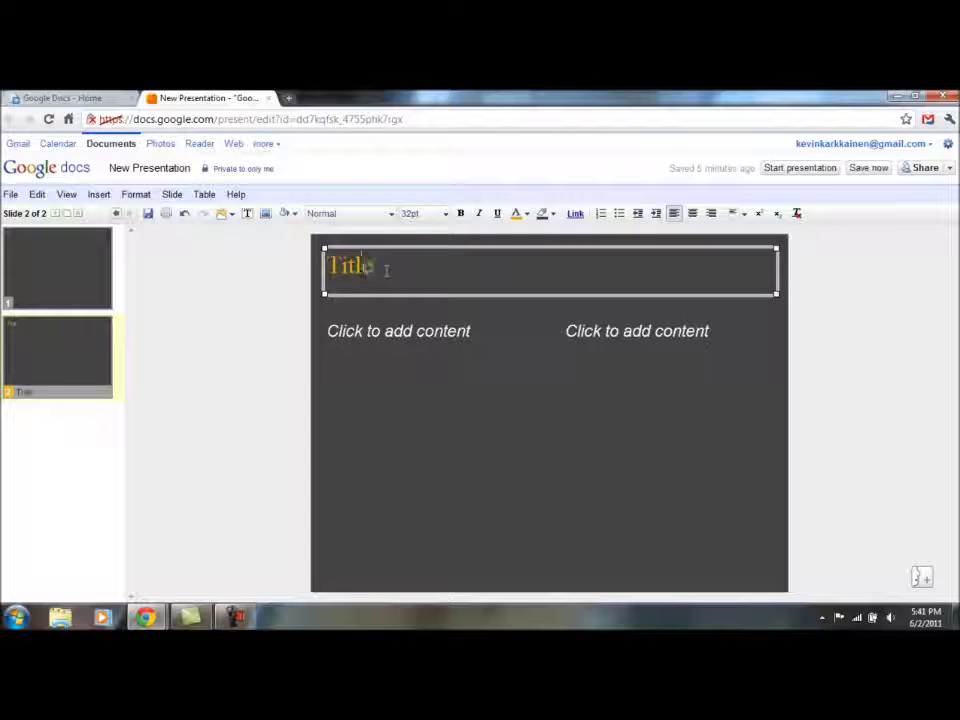
pyautogui.click(602, 337)
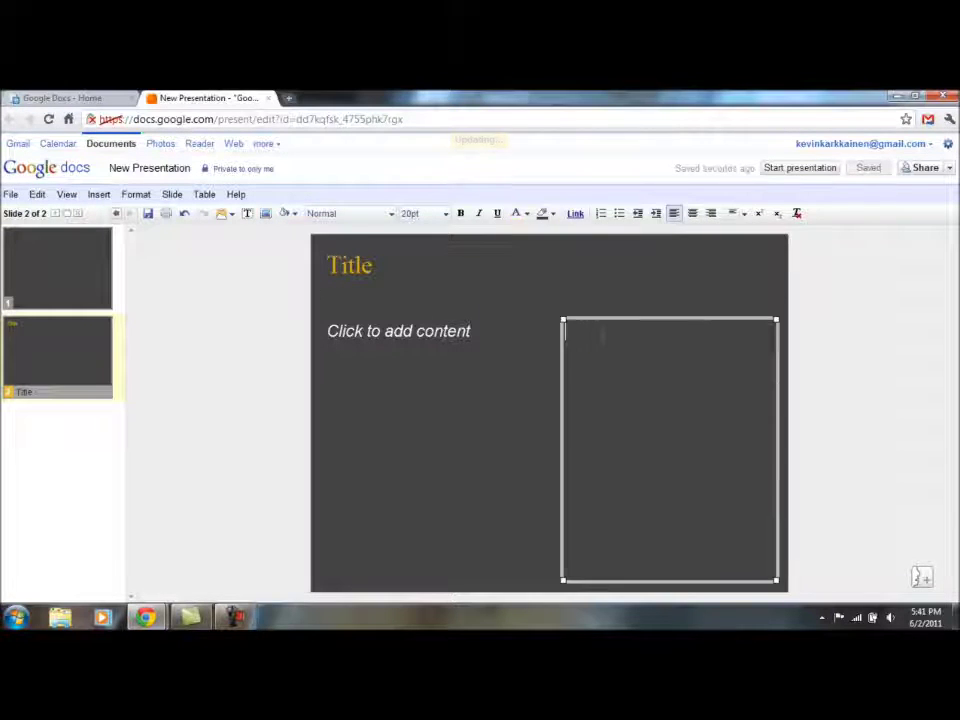
pyautogui.write('text')
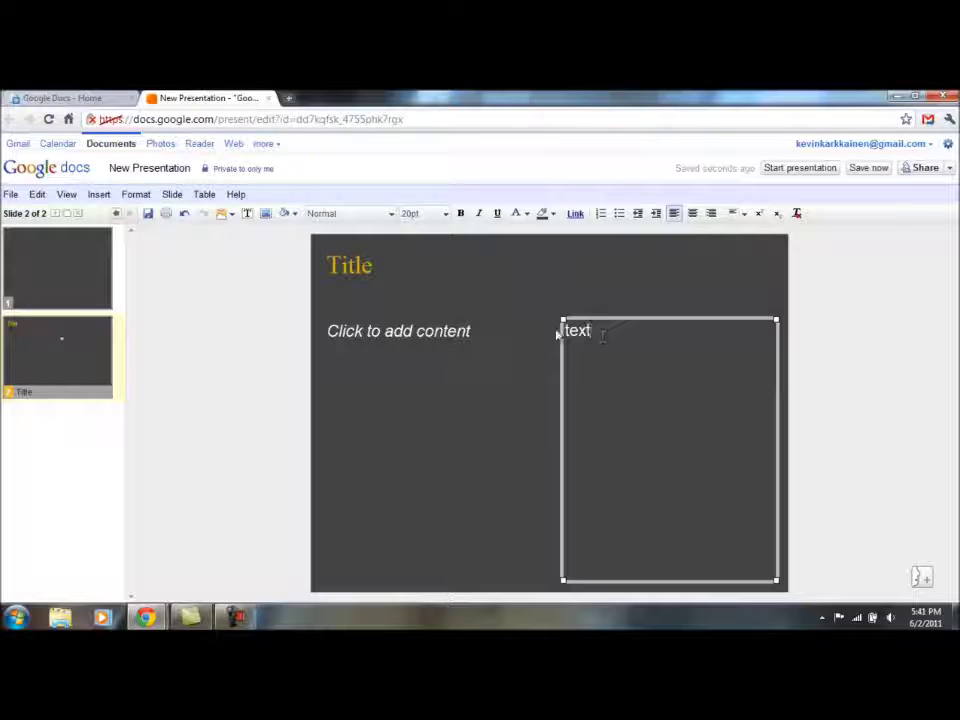
pyautogui.click(565, 332)
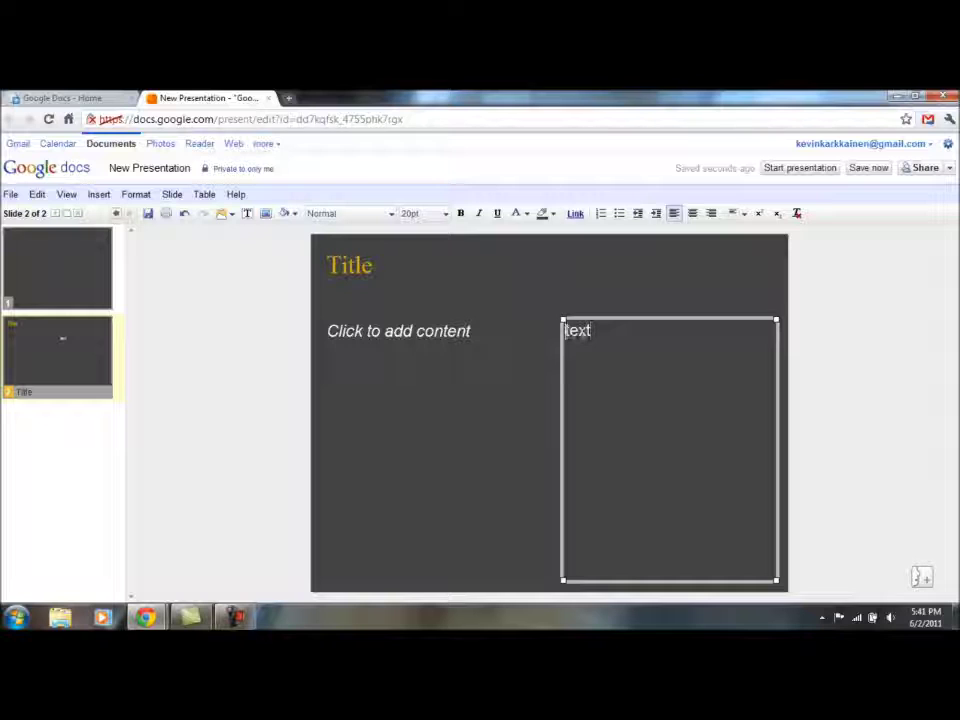
# Turn the 'text' line into a bullet, adjust its indent, then make it numbered item 1
pyautogui.click(620, 220)
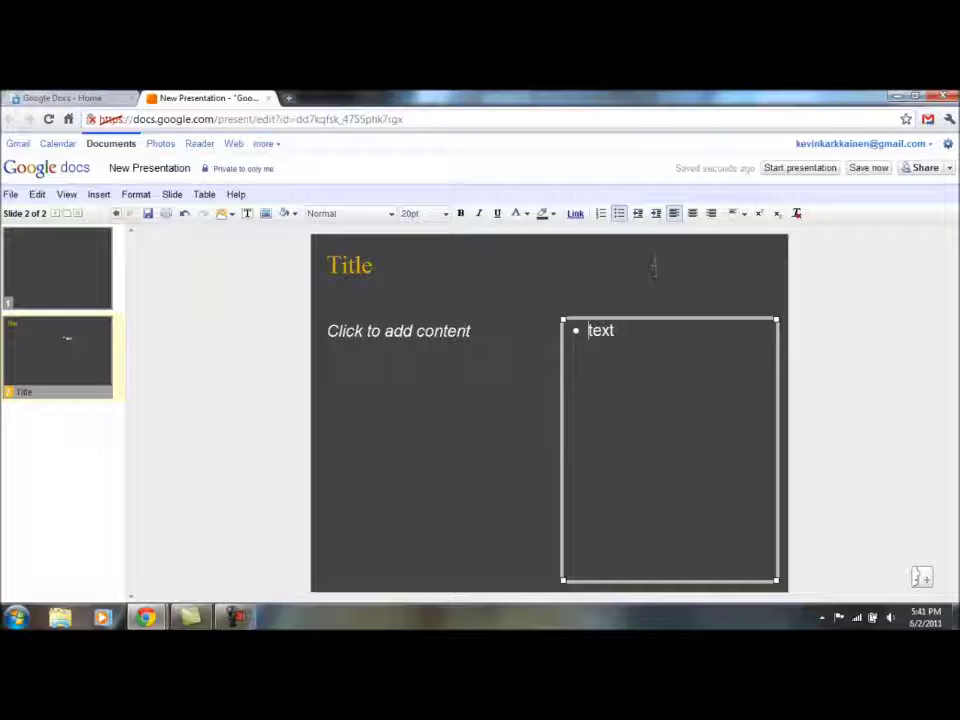
pyautogui.click(656, 222)
pyautogui.click(655, 222)
pyautogui.click(637, 221)
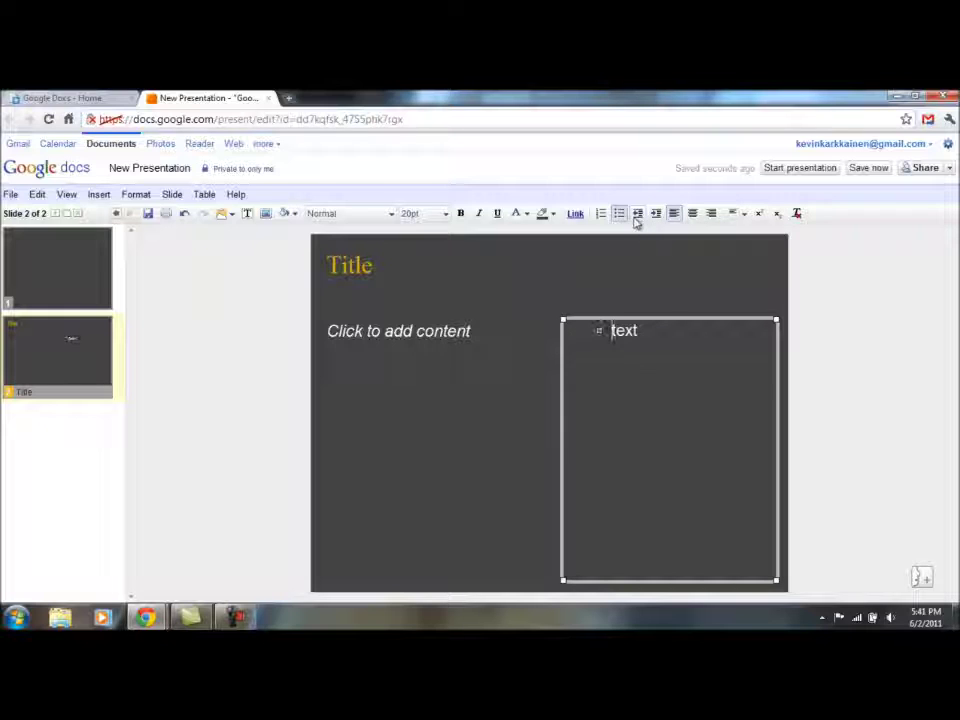
pyautogui.click(637, 221)
pyautogui.click(656, 216)
pyautogui.click(656, 216)
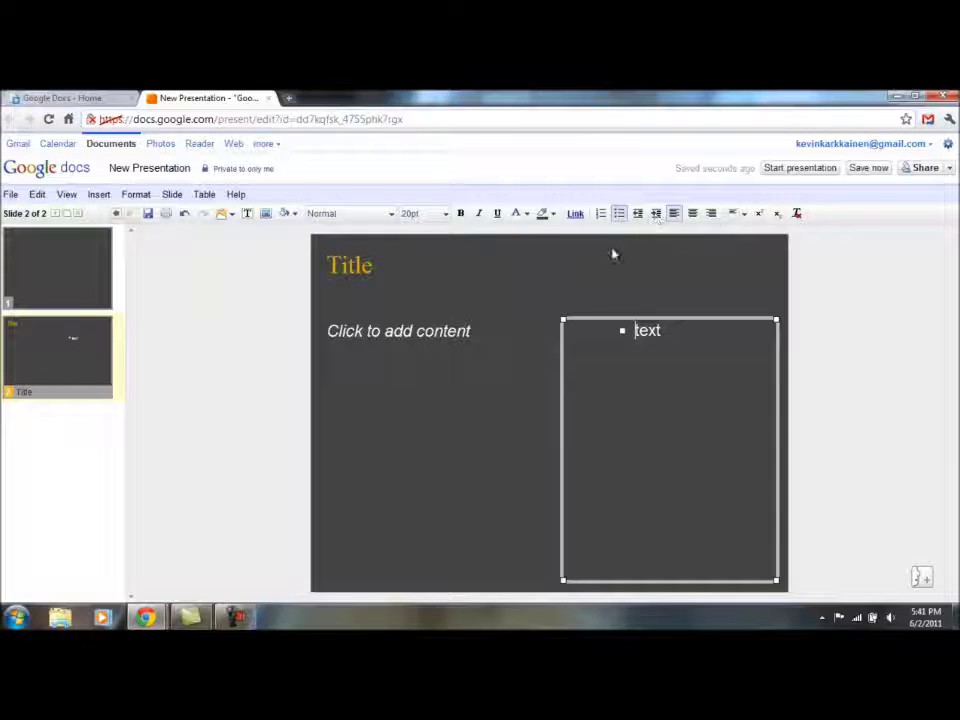
pyautogui.click(601, 216)
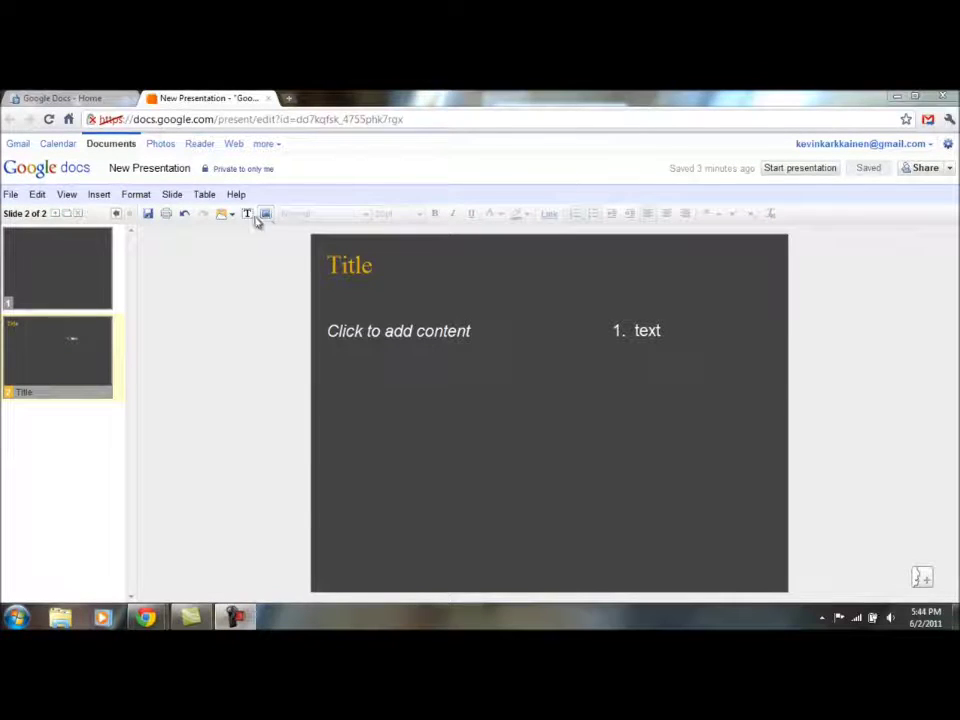
# Drag the George Washington photo from its browser window onto slide 2
pyautogui.click(99, 194)
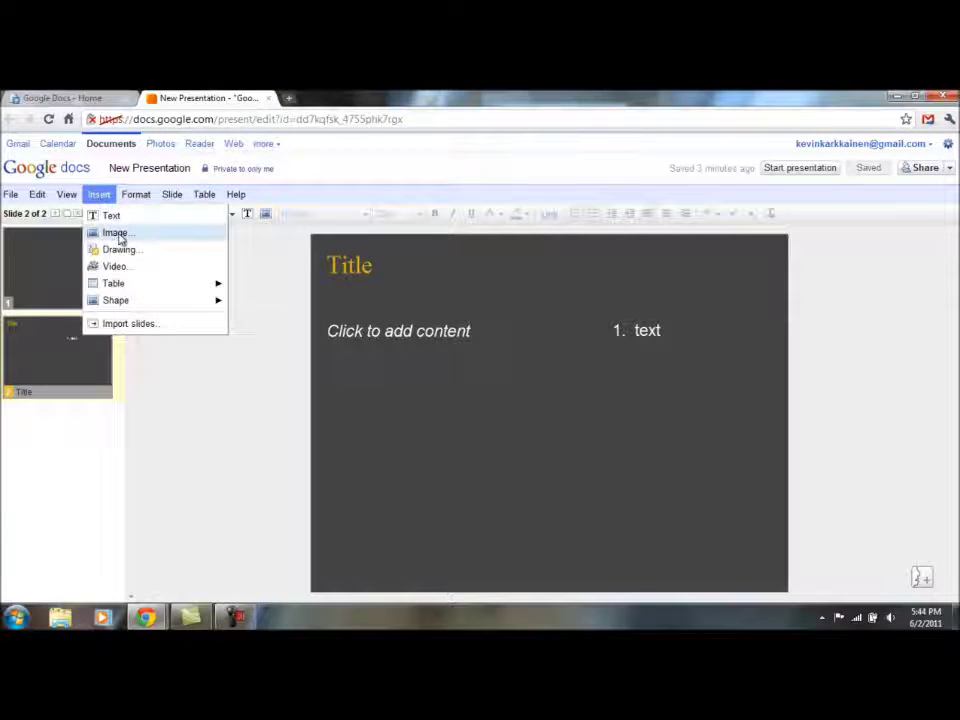
pyautogui.click(118, 235)
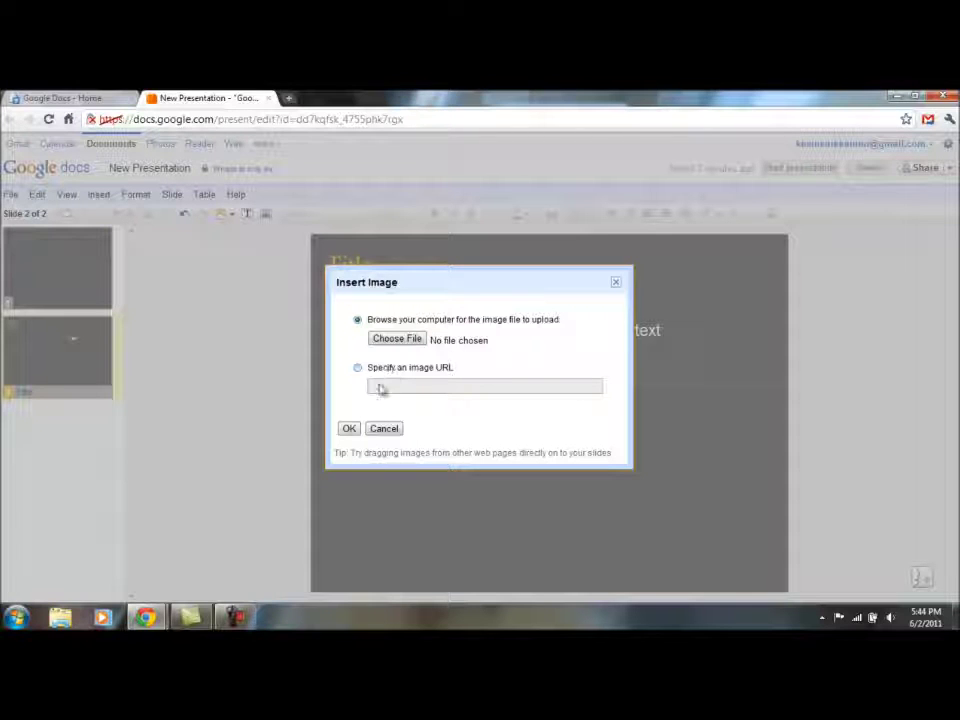
pyautogui.click(385, 429)
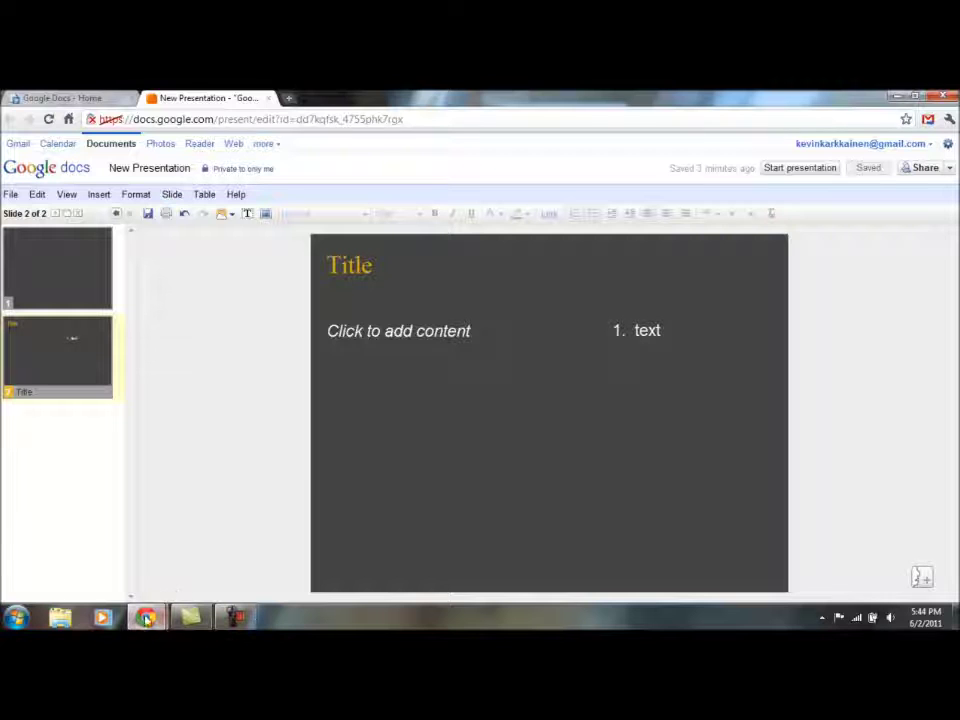
pyautogui.moveTo(148, 619)
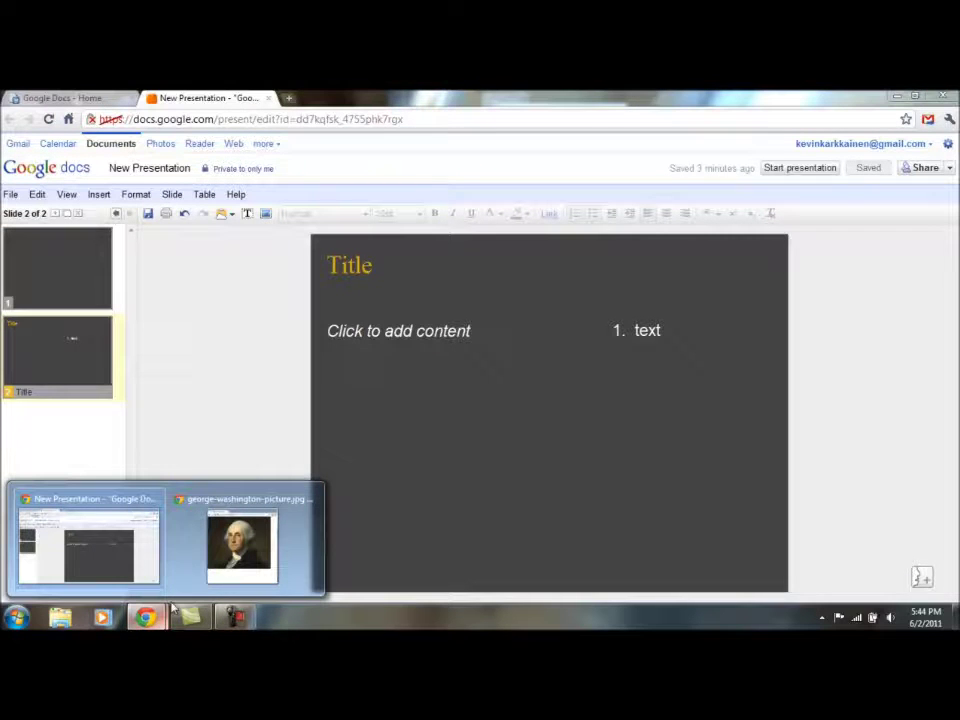
pyautogui.moveTo(240, 562)
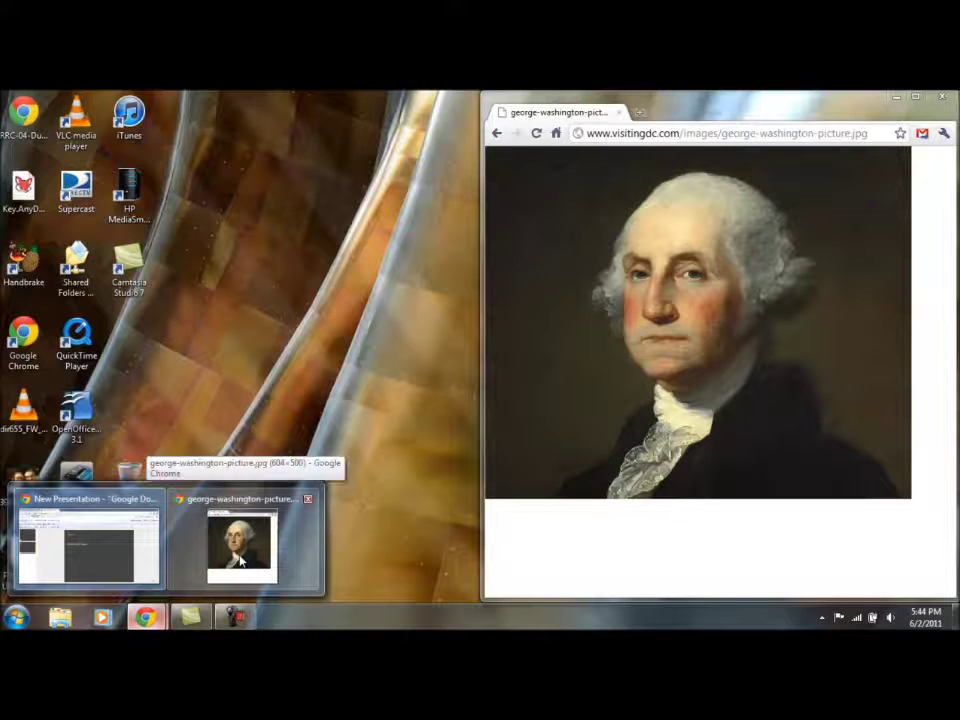
pyautogui.click(240, 562)
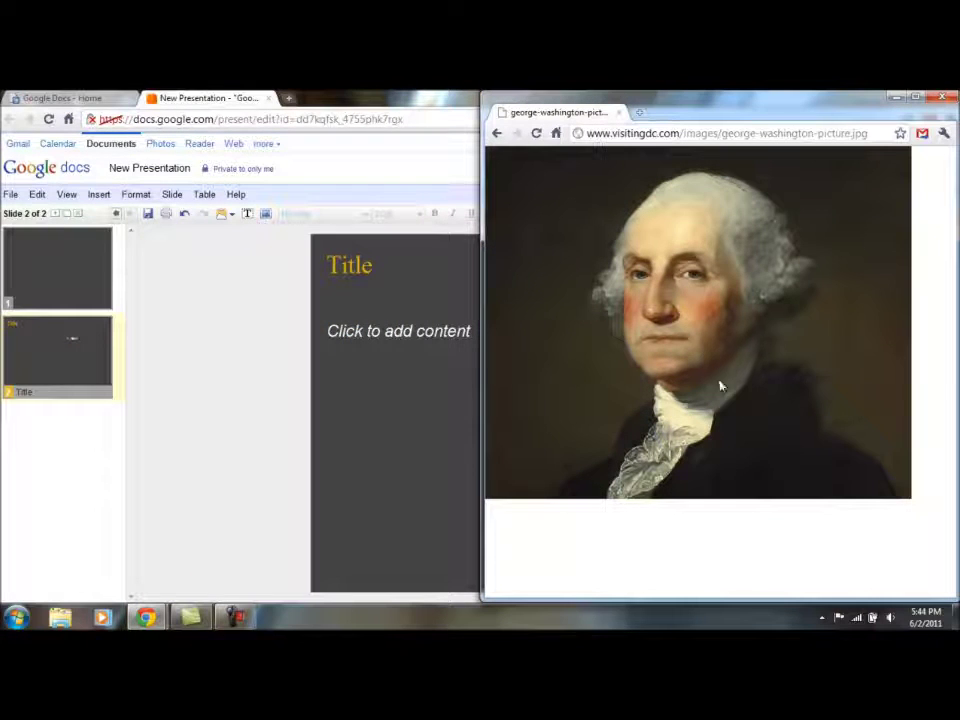
pyautogui.moveTo(716, 368); pyautogui.dragTo(437, 409)
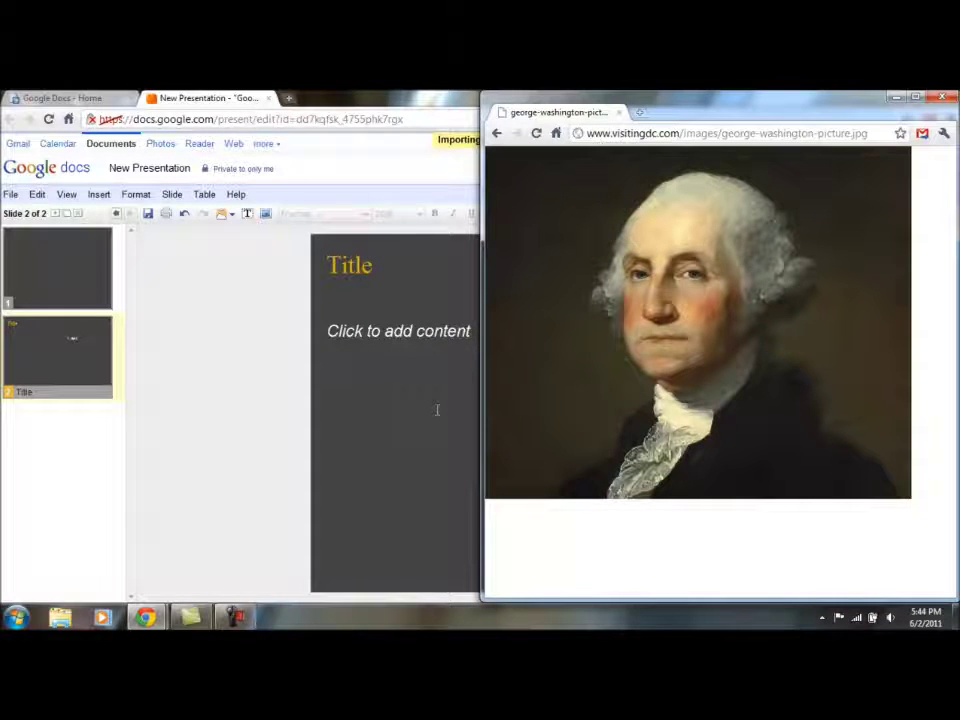
# Shrink the Washington portrait to fit the left column and open Insert > Video
pyautogui.click(421, 267)
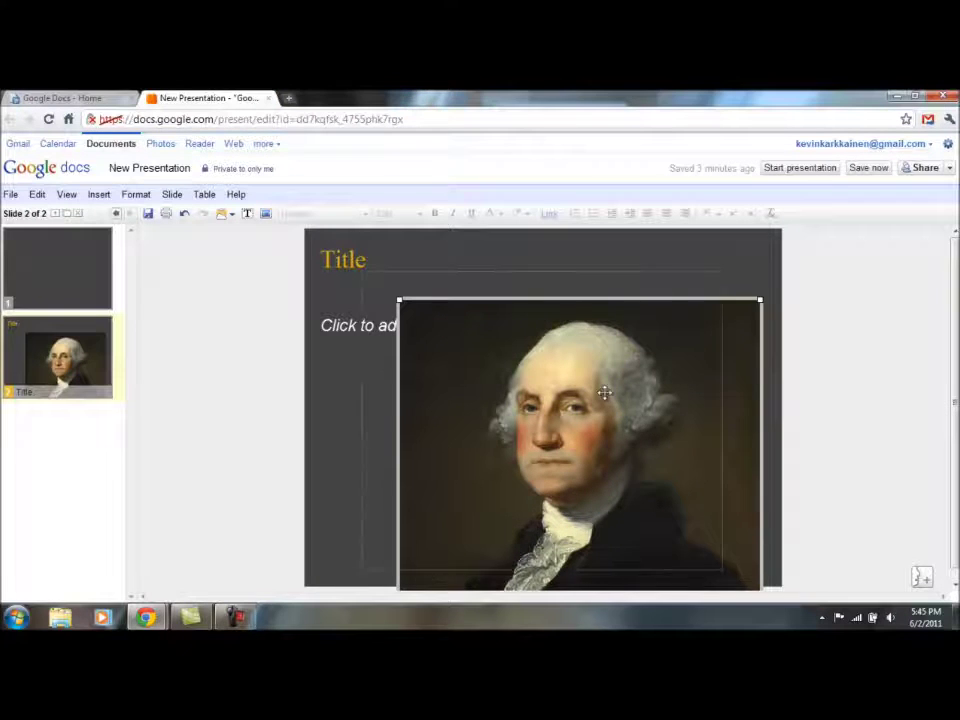
pyautogui.click(648, 347)
pyautogui.moveTo(722, 268); pyautogui.dragTo(566, 316)
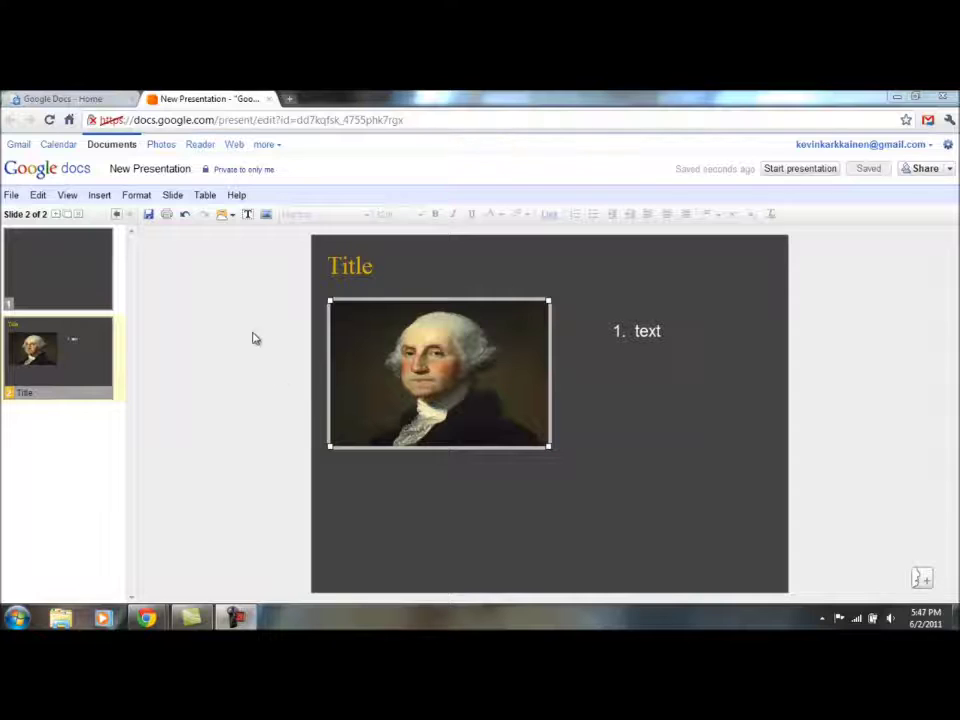
pyautogui.click(99, 195)
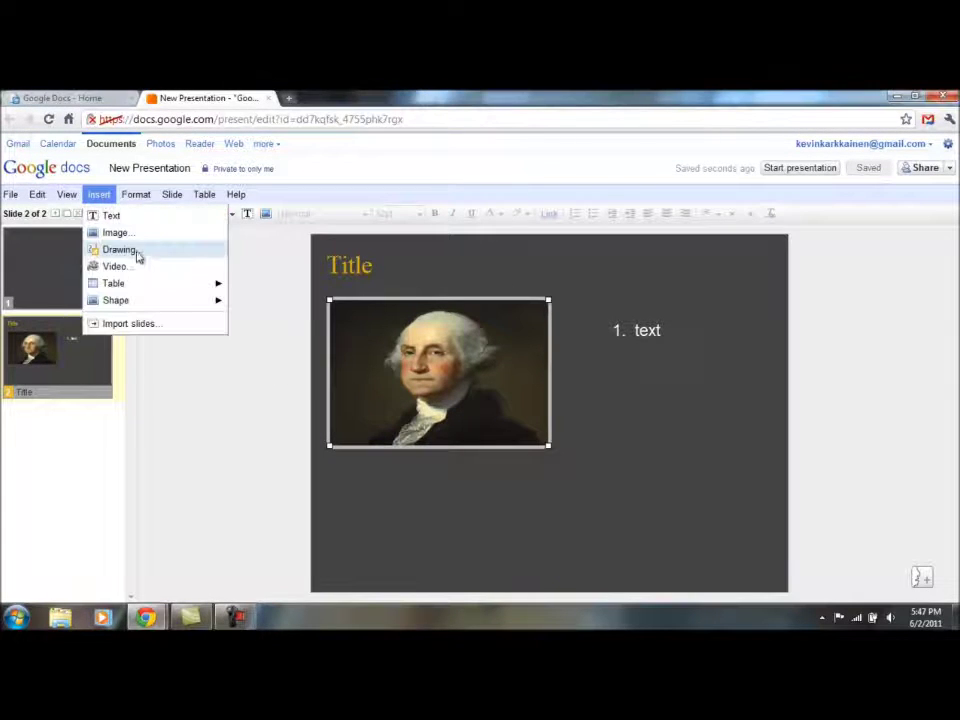
pyautogui.click(115, 267)
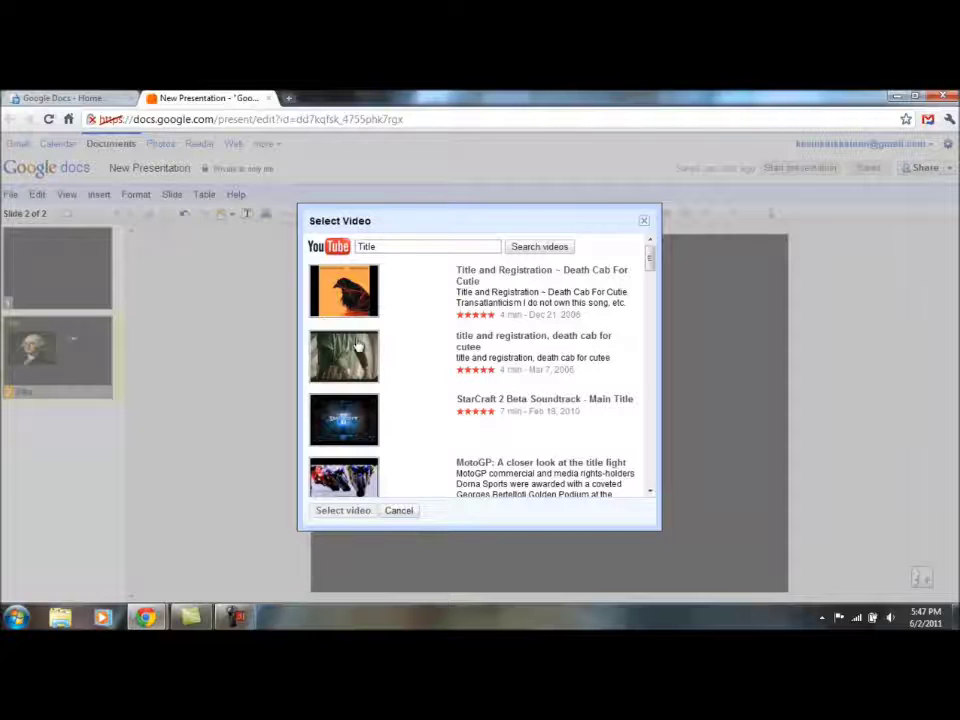
# Search YouTube for 'keyboard cat' and preview the first, original Keyboard Cat clip
pyautogui.doubleClick(401, 244)
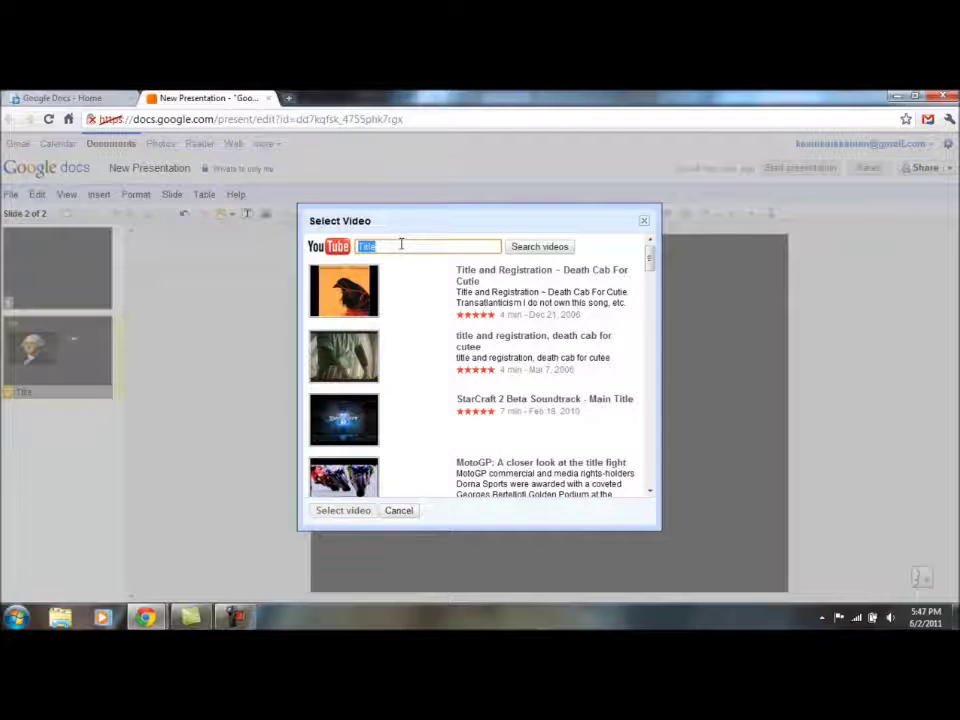
pyautogui.press('BackSpace')
pyautogui.write('keyboard cat')
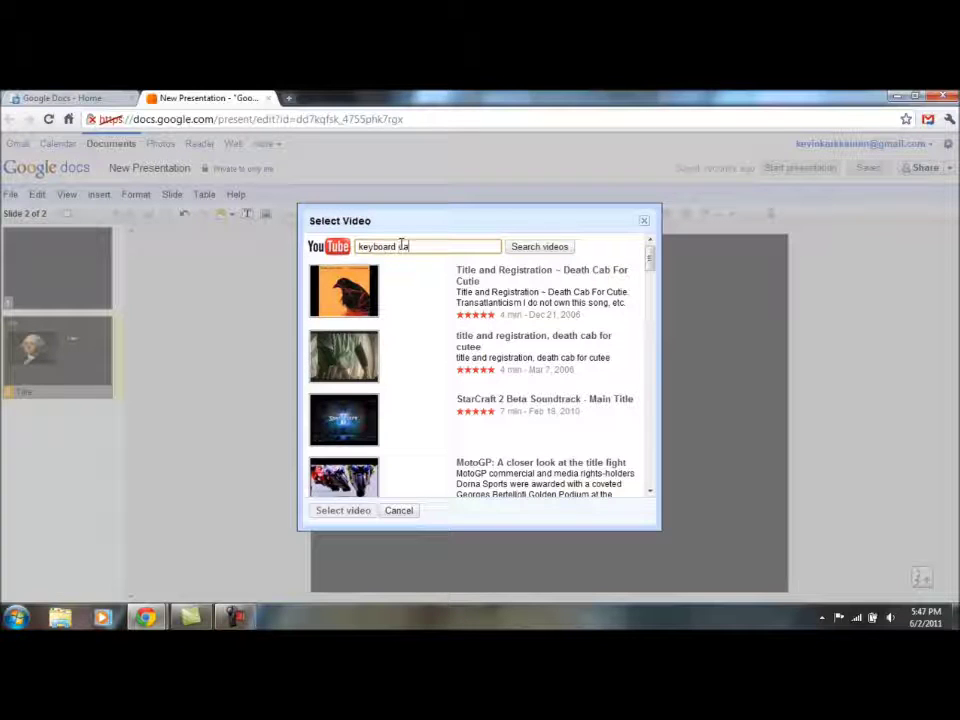
pyautogui.press('Return')
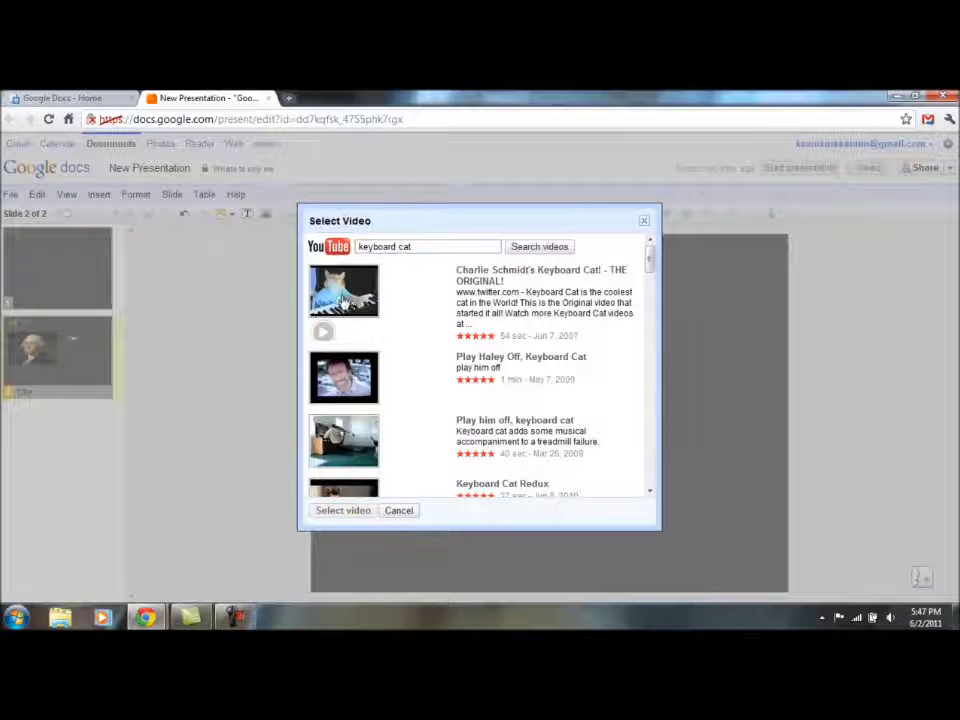
pyautogui.click(322, 331)
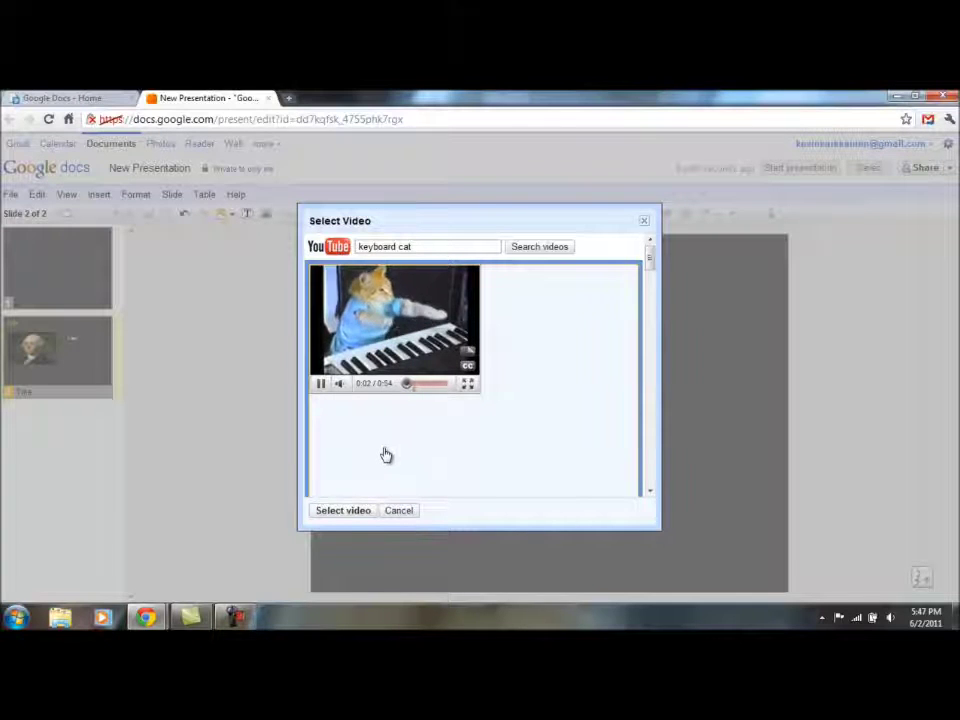
# Insert the Keyboard Cat video, place it below the Washington portrait, and enlarge it
pyautogui.click(343, 511)
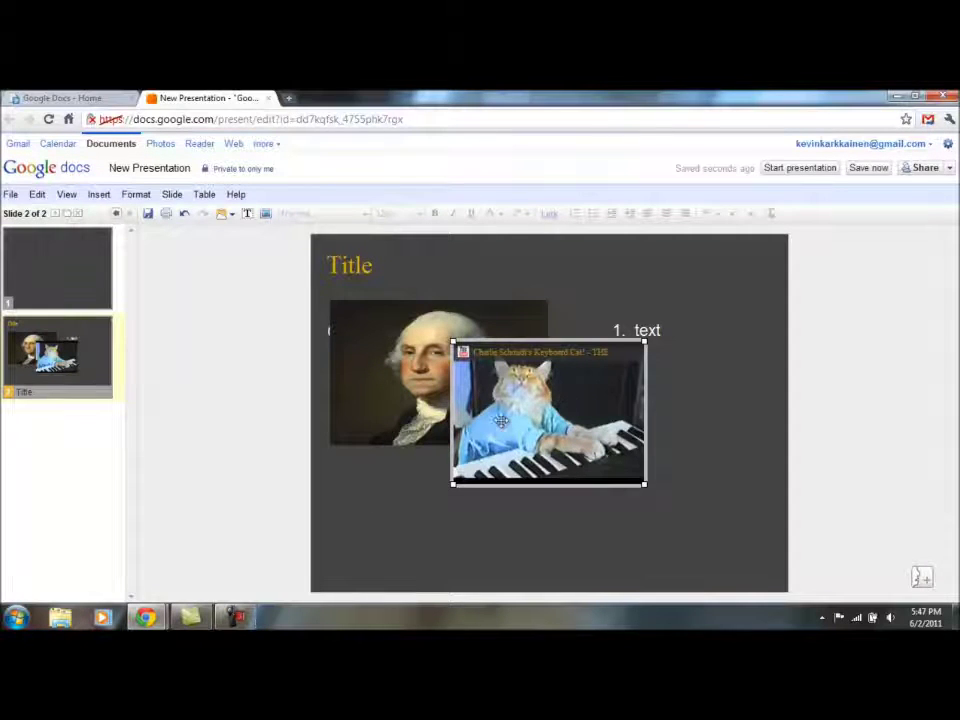
pyautogui.moveTo(440, 478); pyautogui.dragTo(437, 476)
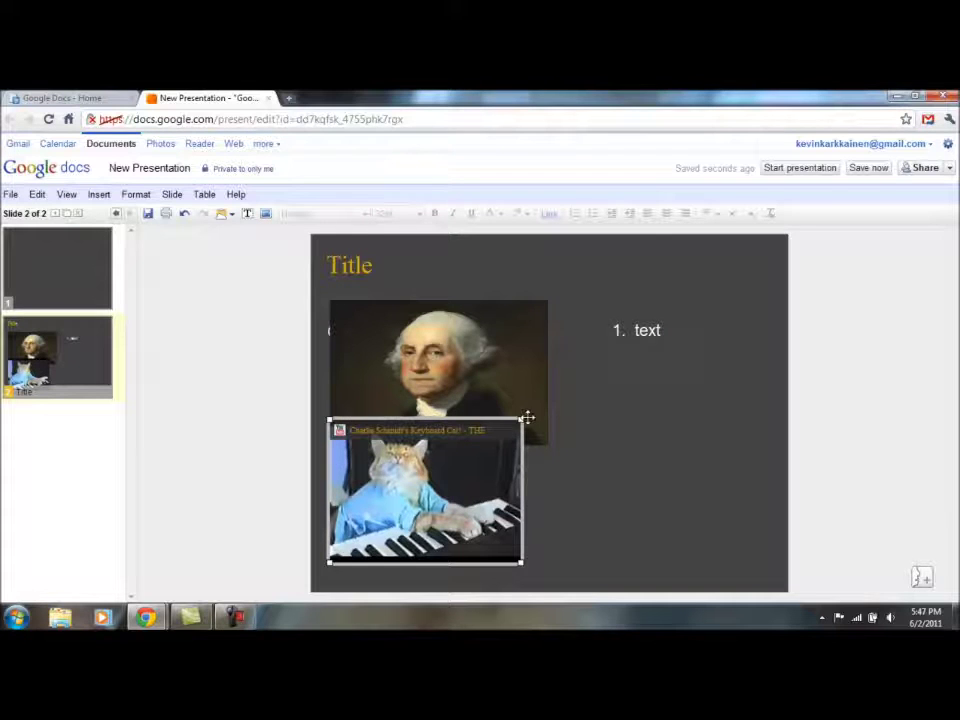
pyautogui.moveTo(522, 419); pyautogui.dragTo(570, 407)
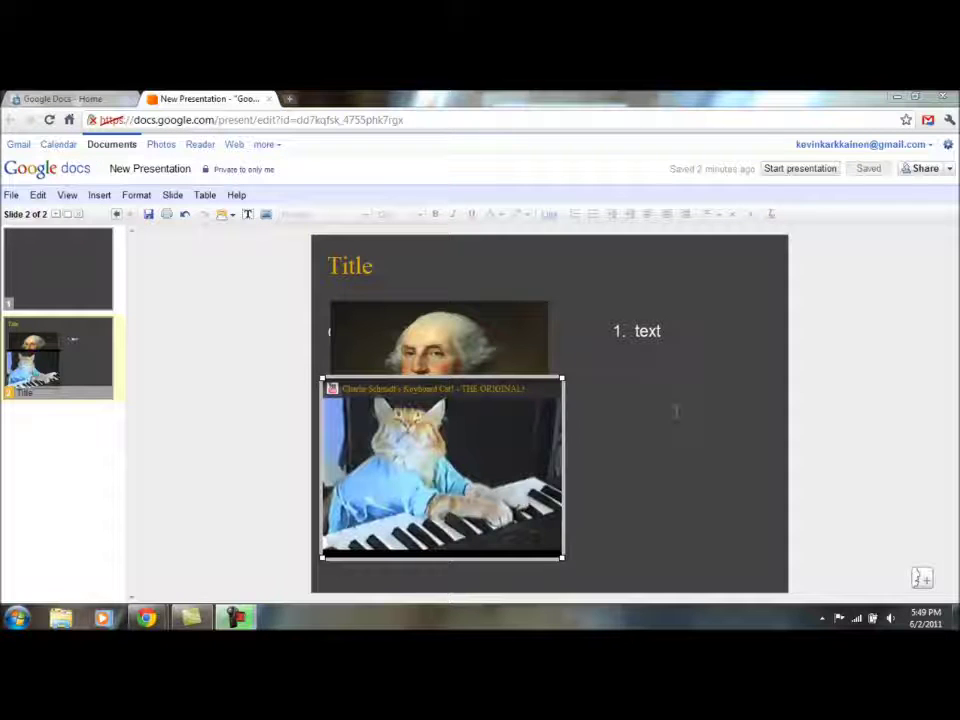
# Share the presentation with a collaborator's e-mail address, granting Can edit access
pyautogui.click(921, 171)
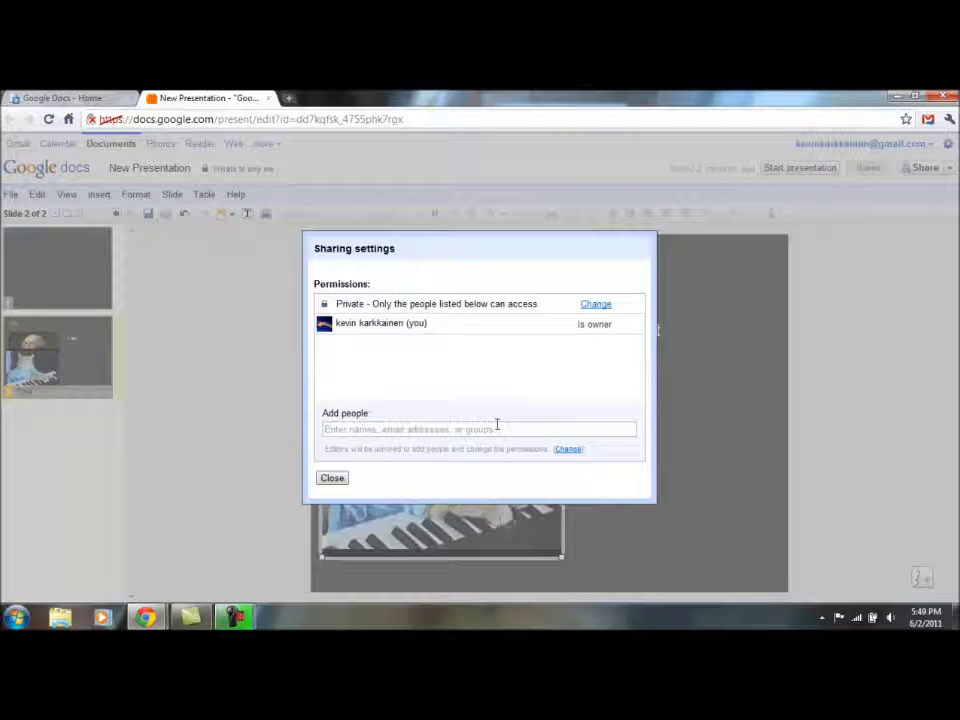
pyautogui.click(402, 432)
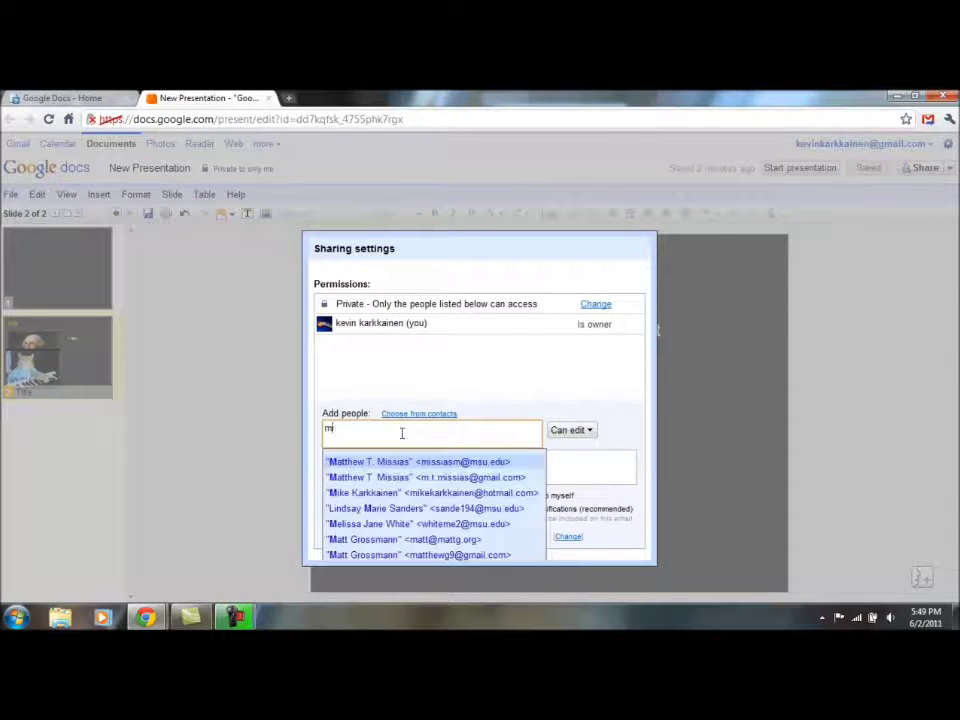
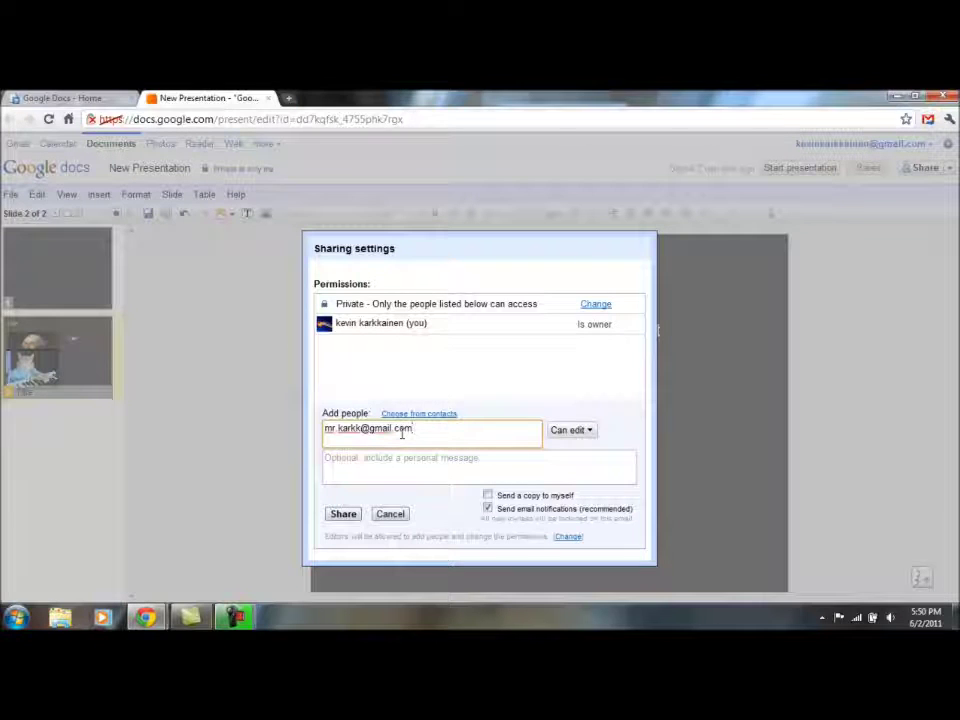
pyautogui.click(565, 431)
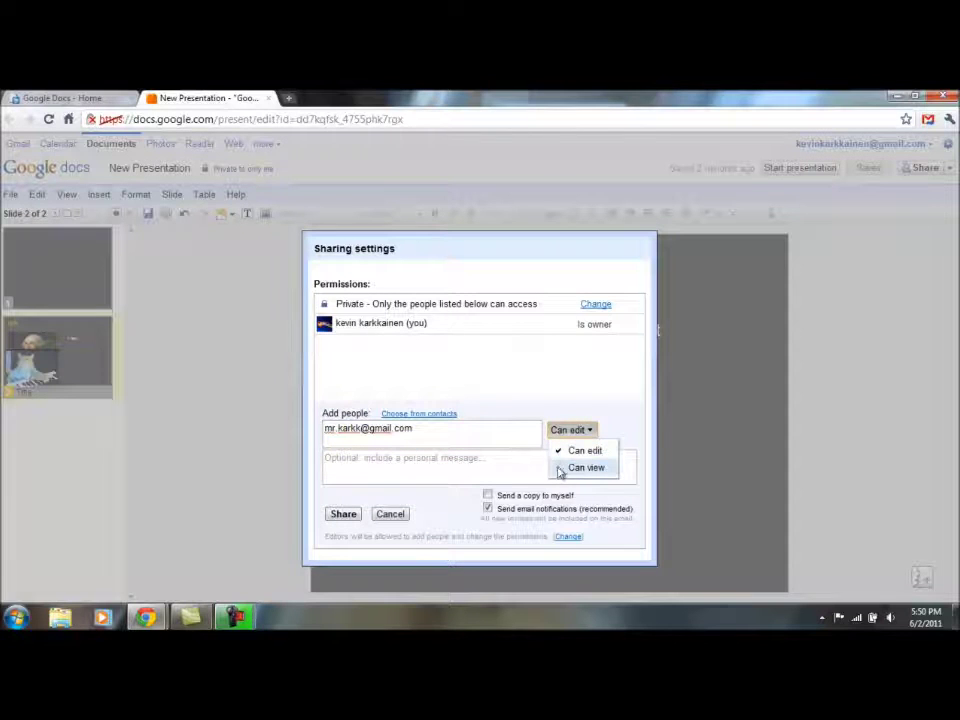
pyautogui.click(565, 450)
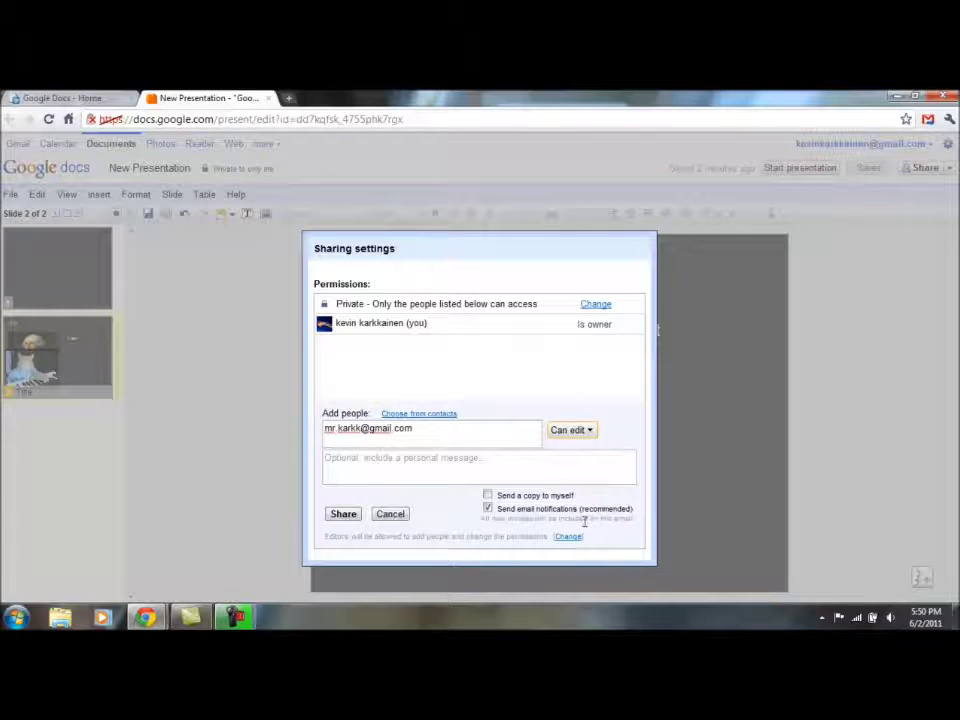
pyautogui.click(343, 515)
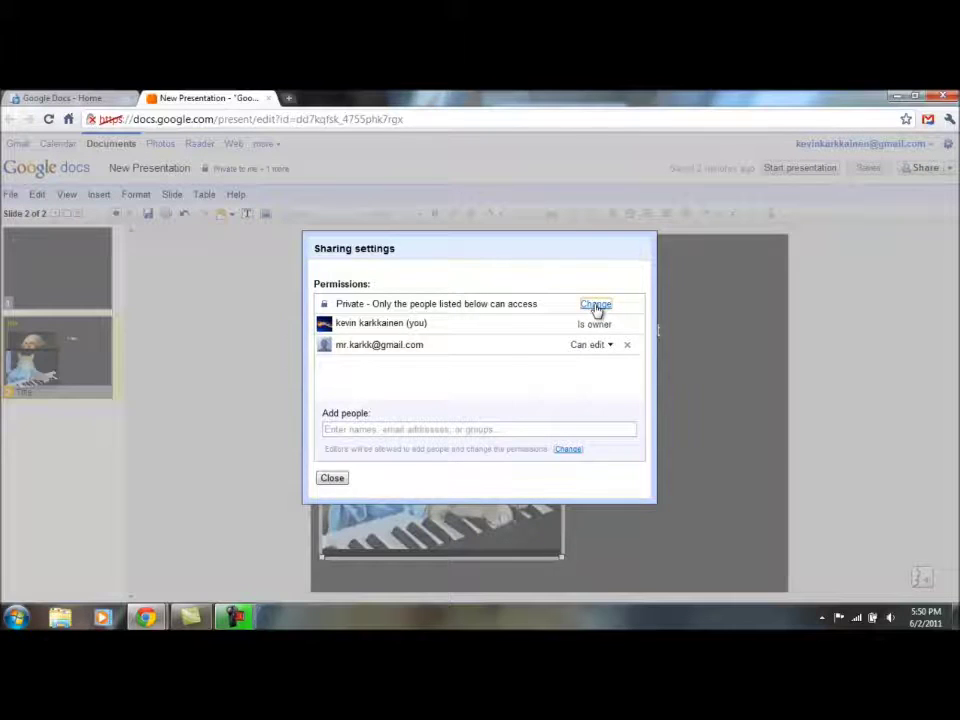
# Change the link visibility to 'Anyone with the link' and save it
pyautogui.click(596, 304)
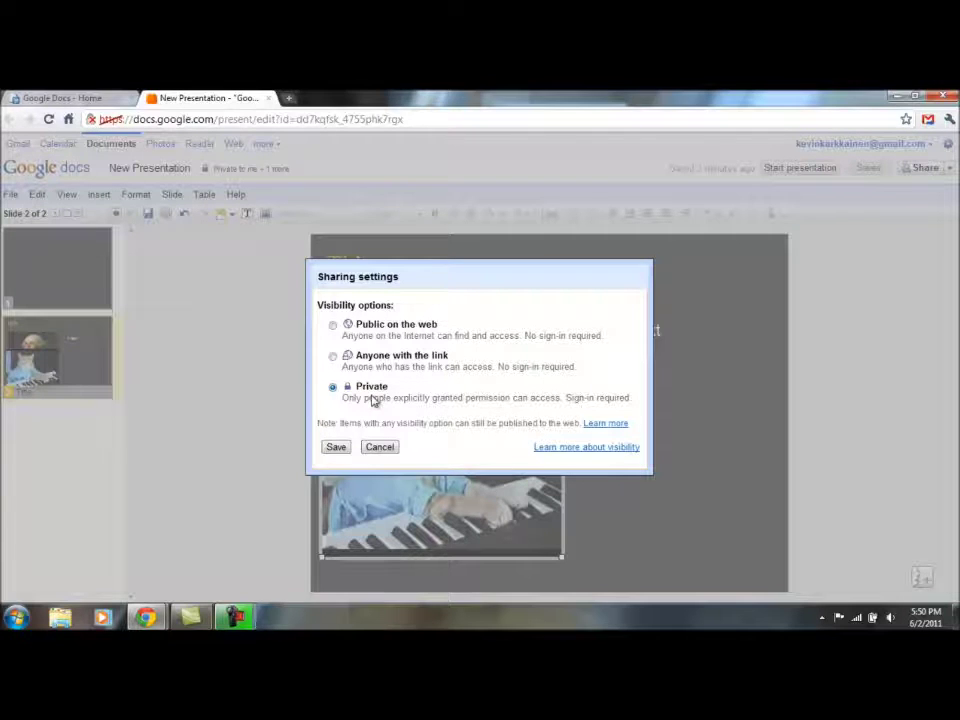
pyautogui.click(333, 357)
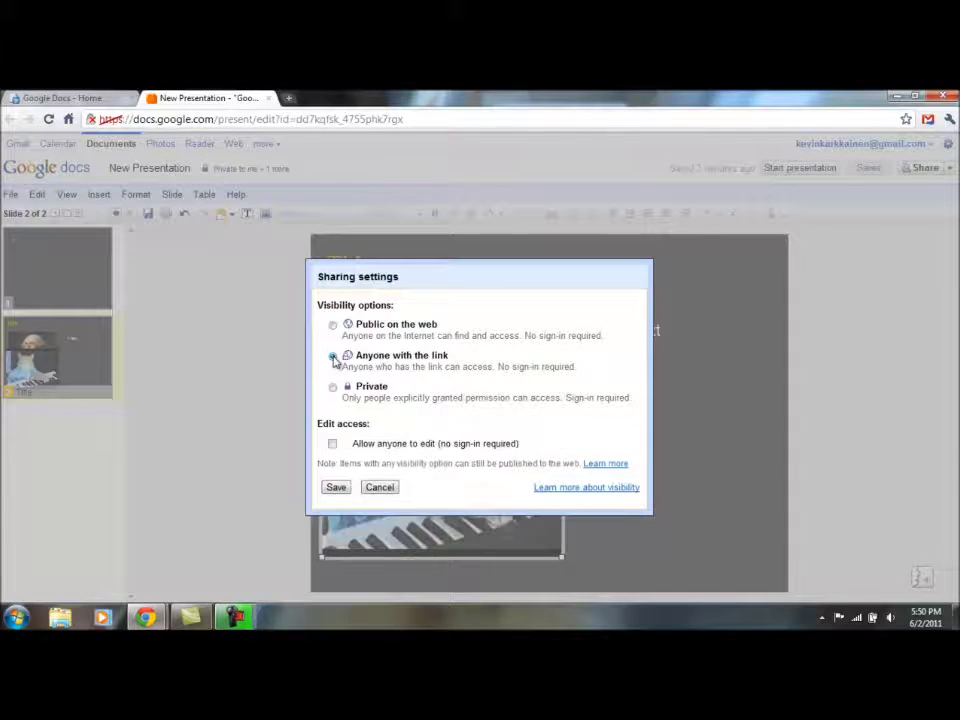
pyautogui.click(336, 487)
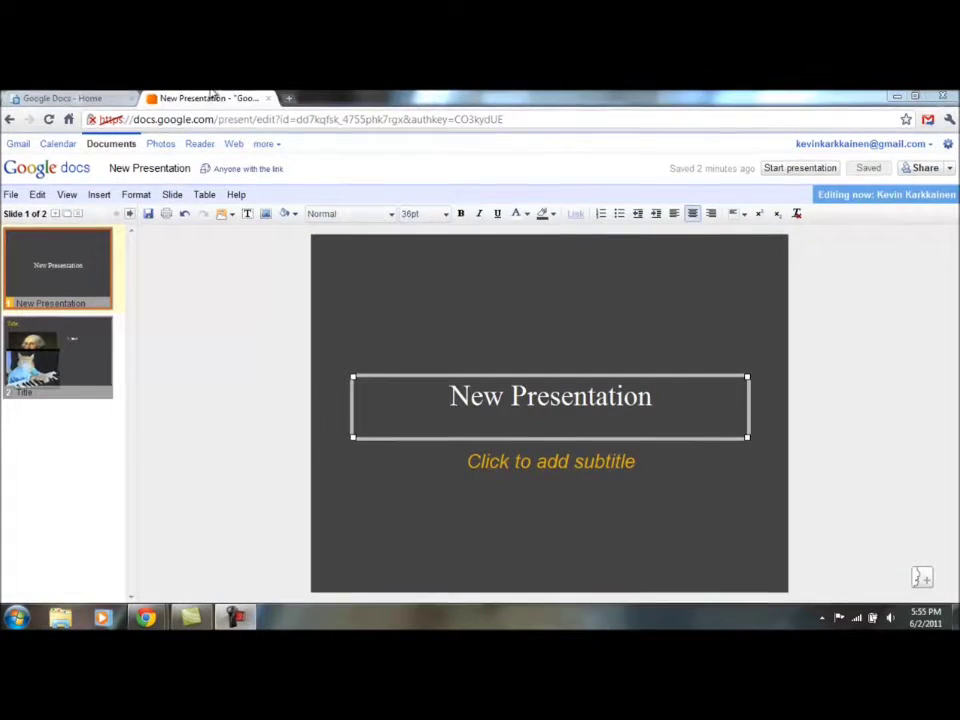
# Return from the Docs home list to the deck and start the slideshow
pyautogui.click(65, 98)
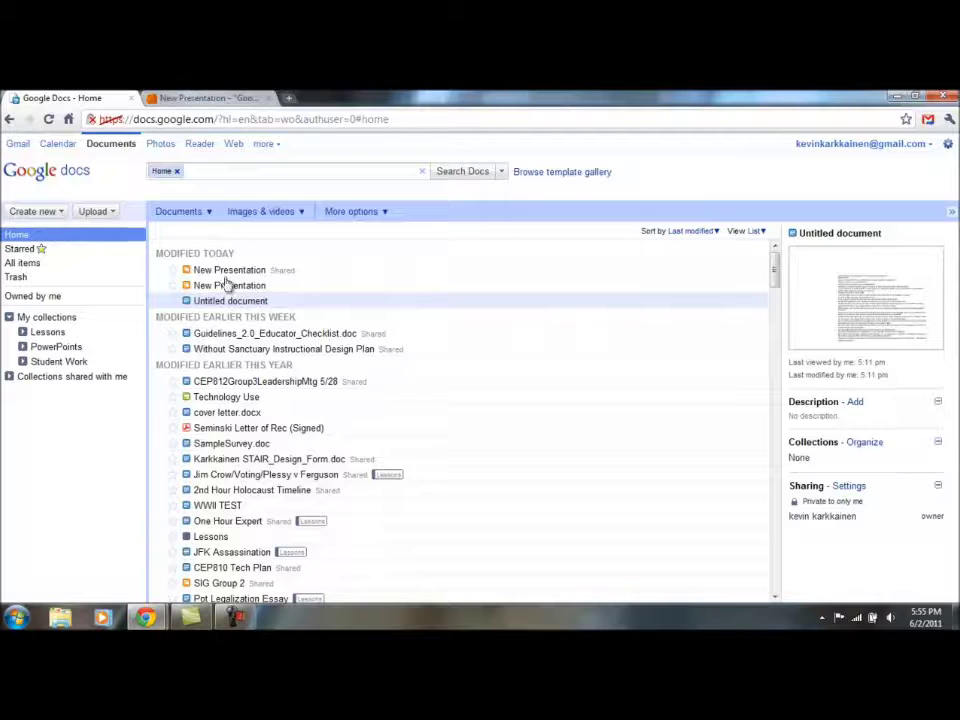
pyautogui.click(226, 97)
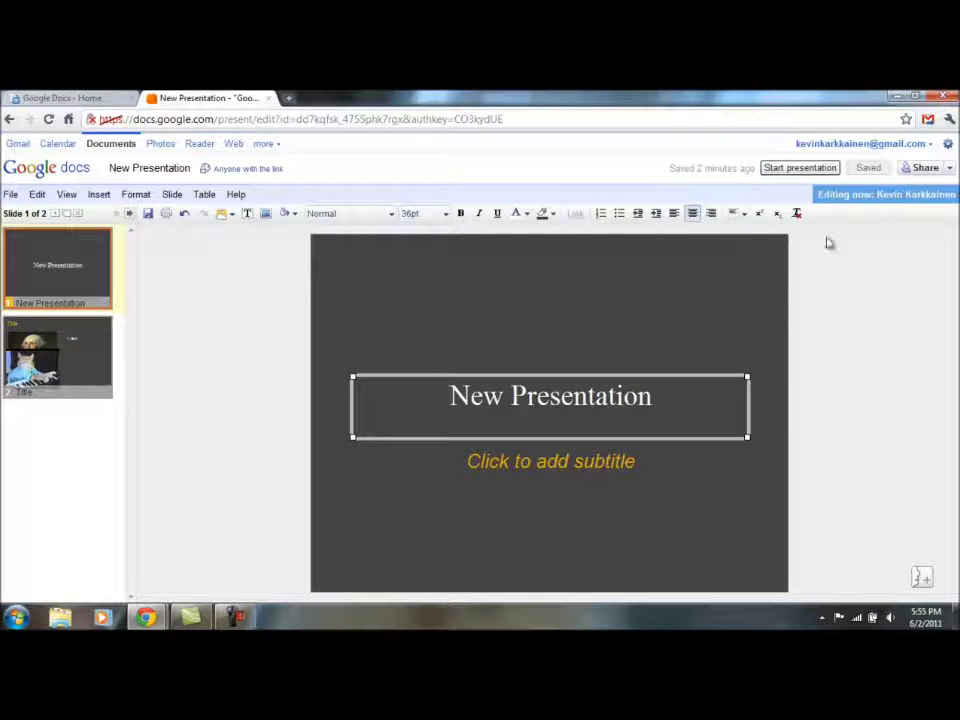
pyautogui.click(797, 167)
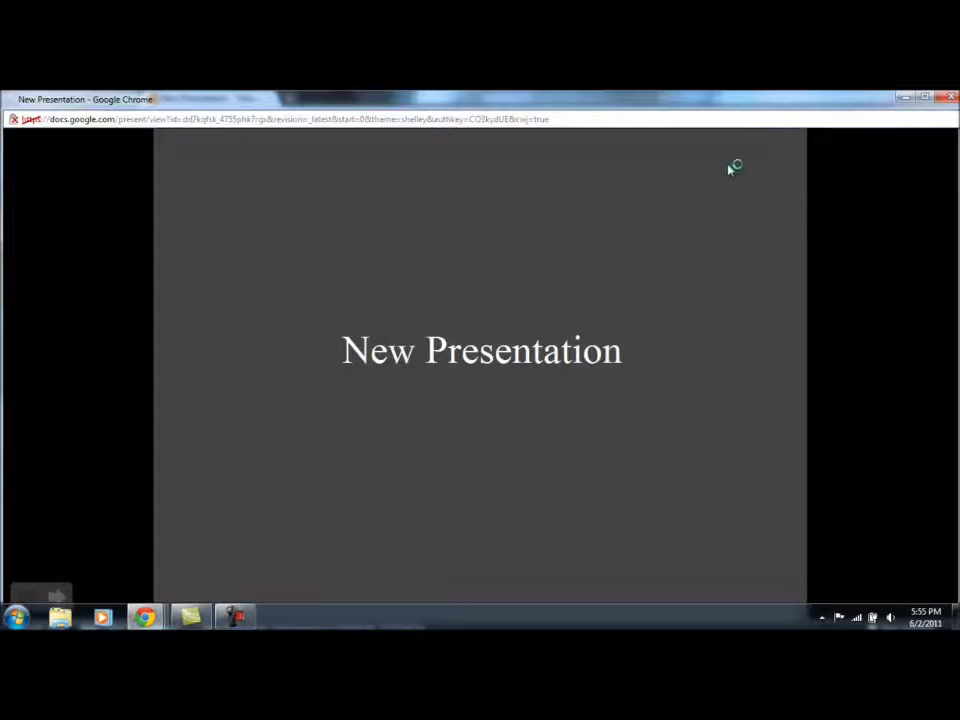
# Advance the slideshow to the slide containing the embedded YouTube video
pyautogui.click(57, 597)
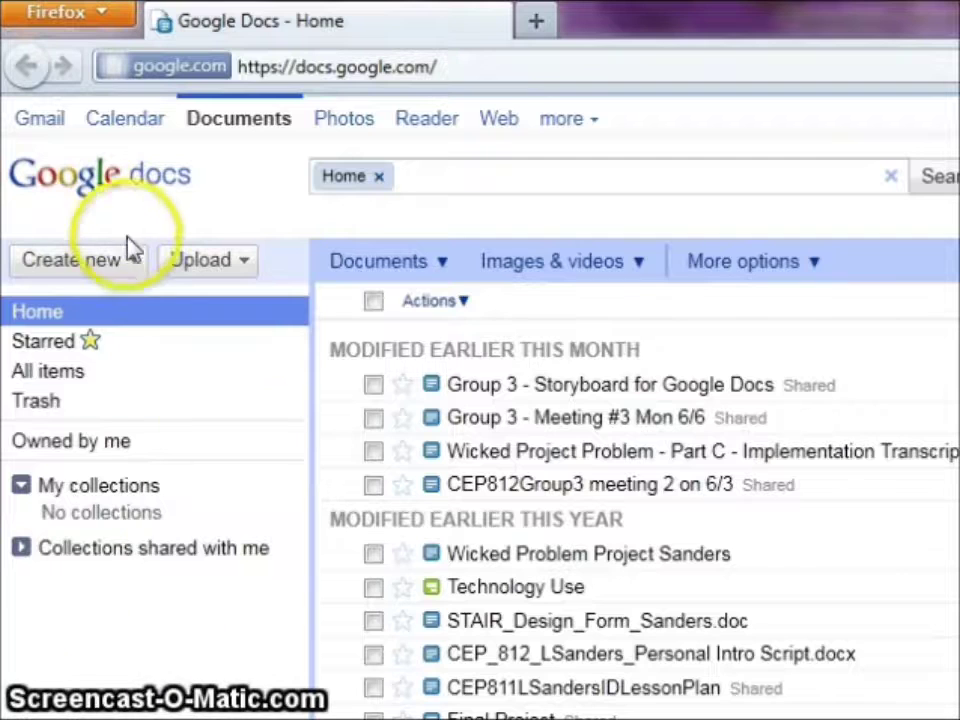
# Create a new blank Untitled drawing from the Create new list
pyautogui.click(141, 263)
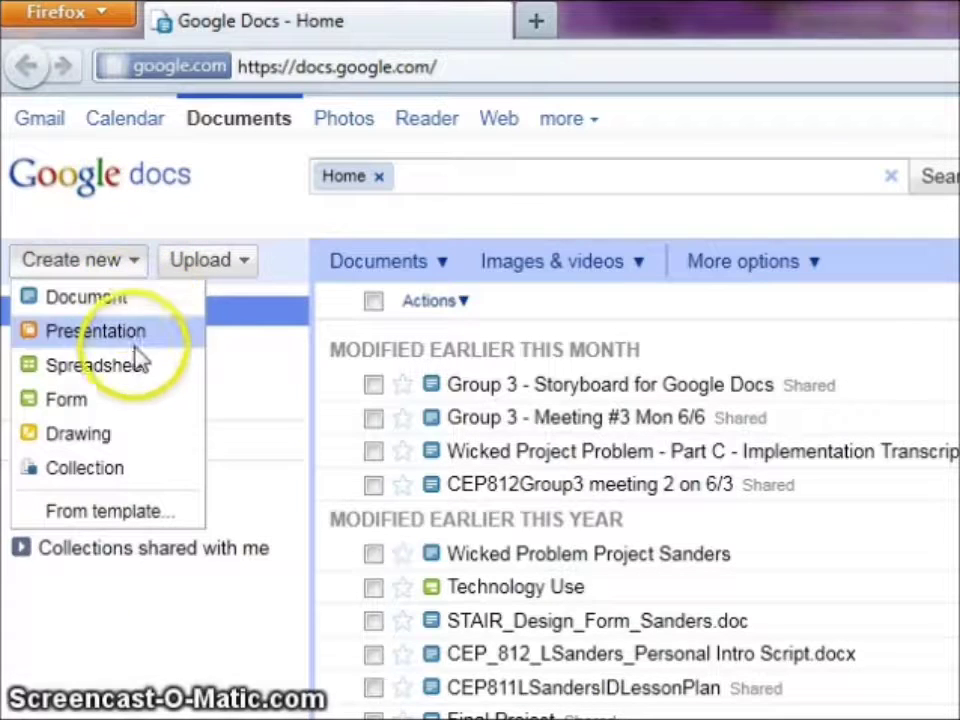
pyautogui.click(133, 437)
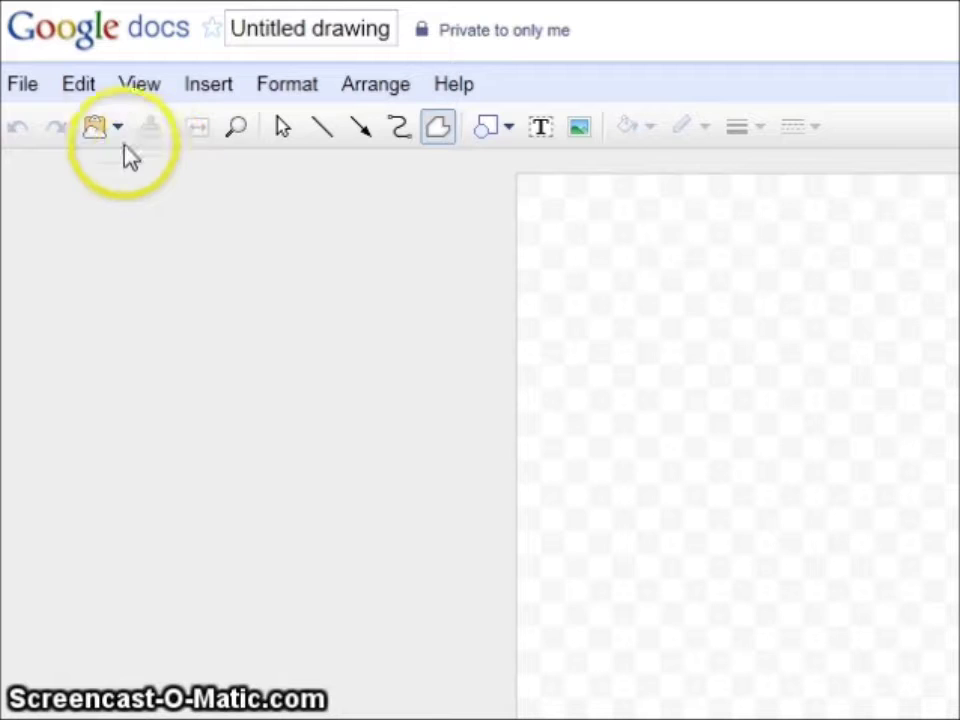
# Browse the drawing's File, Edit, View, Format and Help menus
pyautogui.click(34, 90)
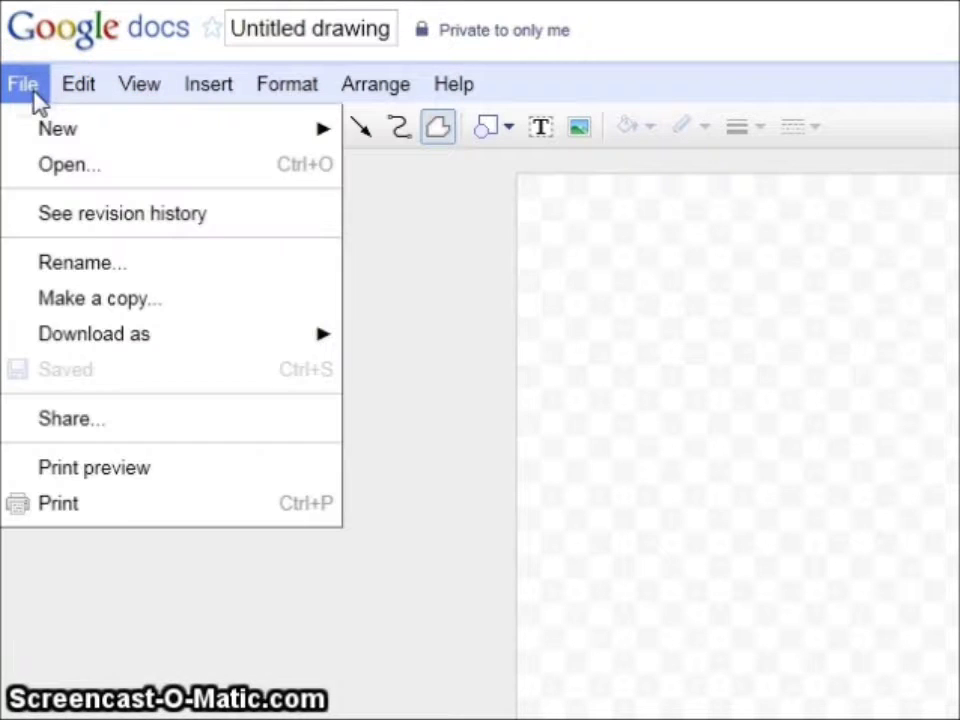
pyautogui.click(81, 95)
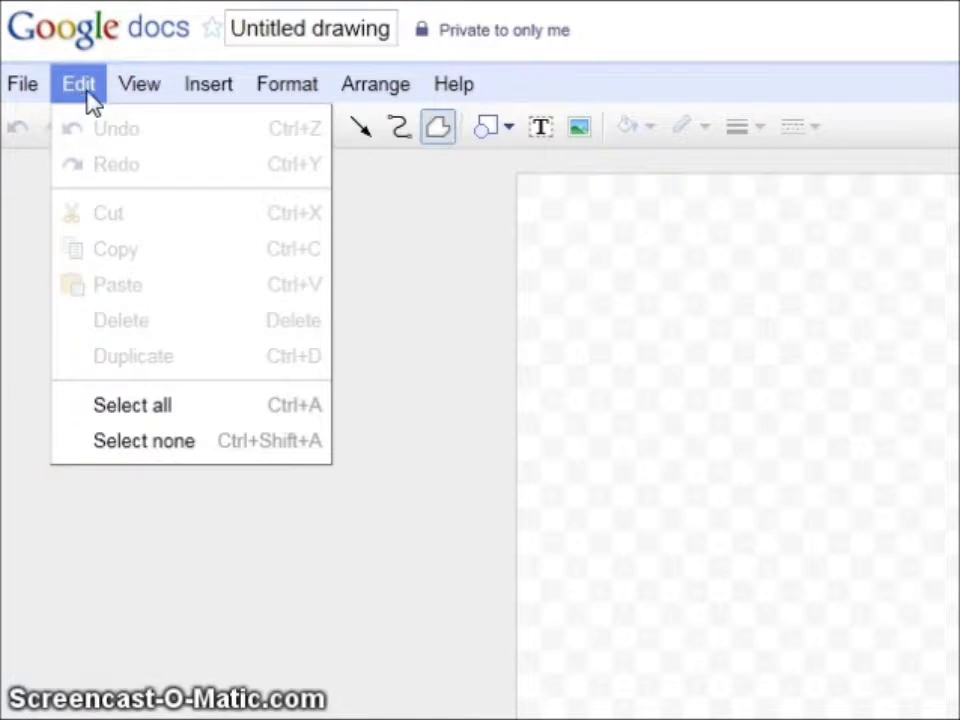
pyautogui.click(137, 90)
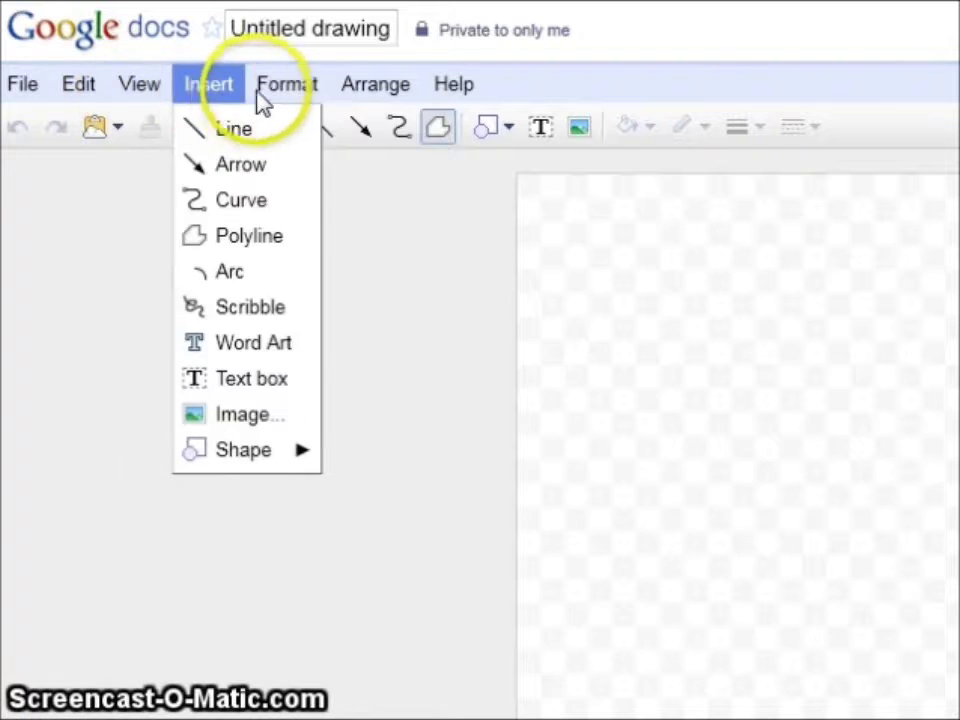
pyautogui.moveTo(270, 92)
pyautogui.click(463, 83)
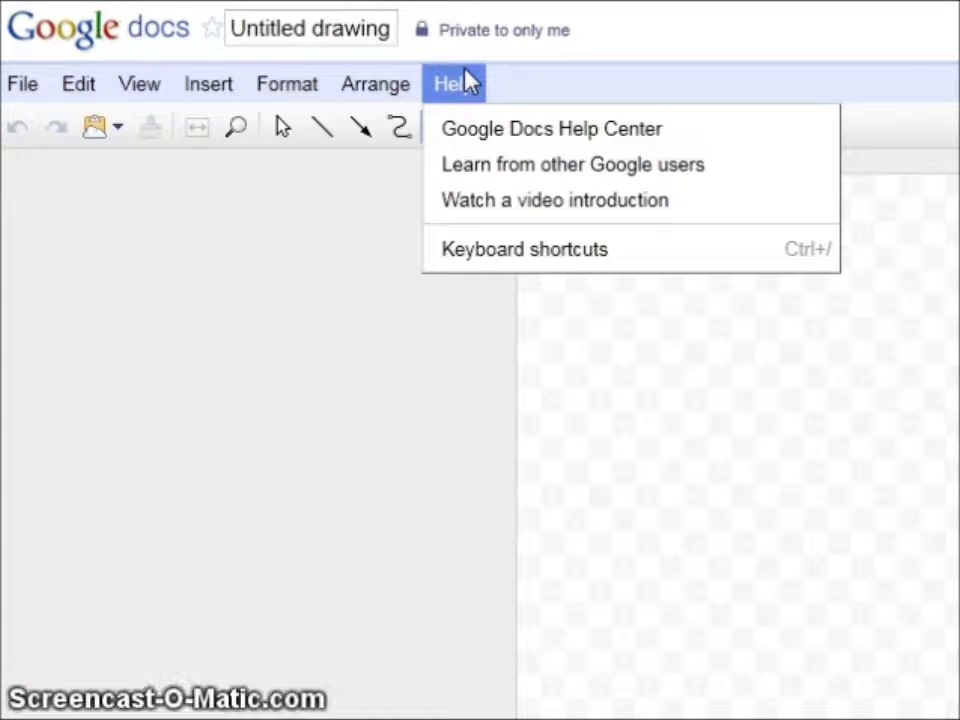
# Close the Help menu, then review the Share and web clipboard options
pyautogui.click(345, 38)
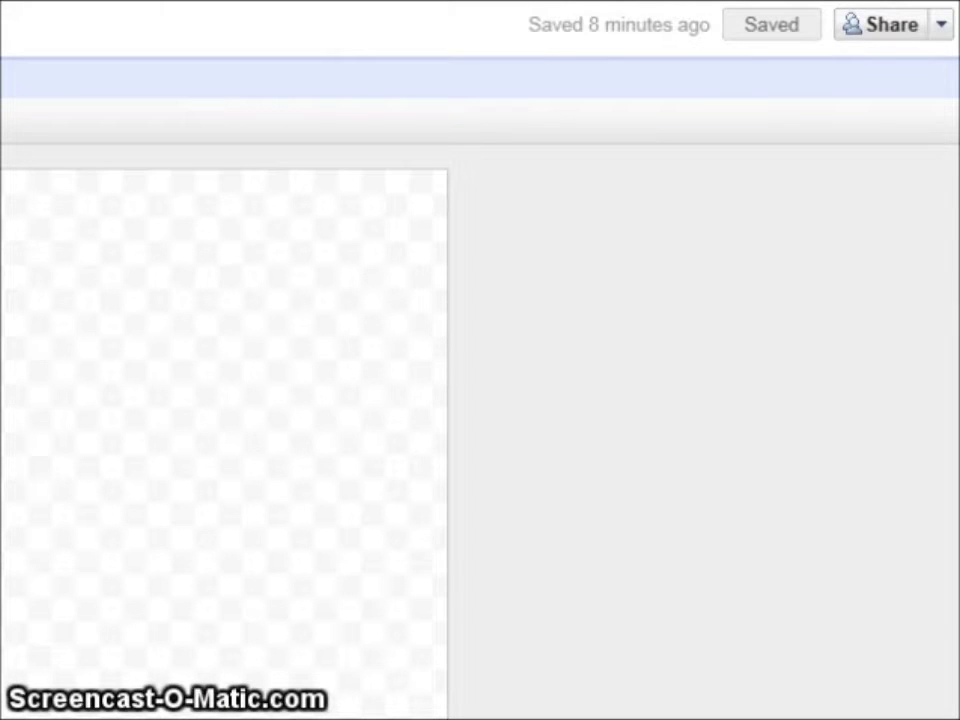
pyautogui.click(941, 24)
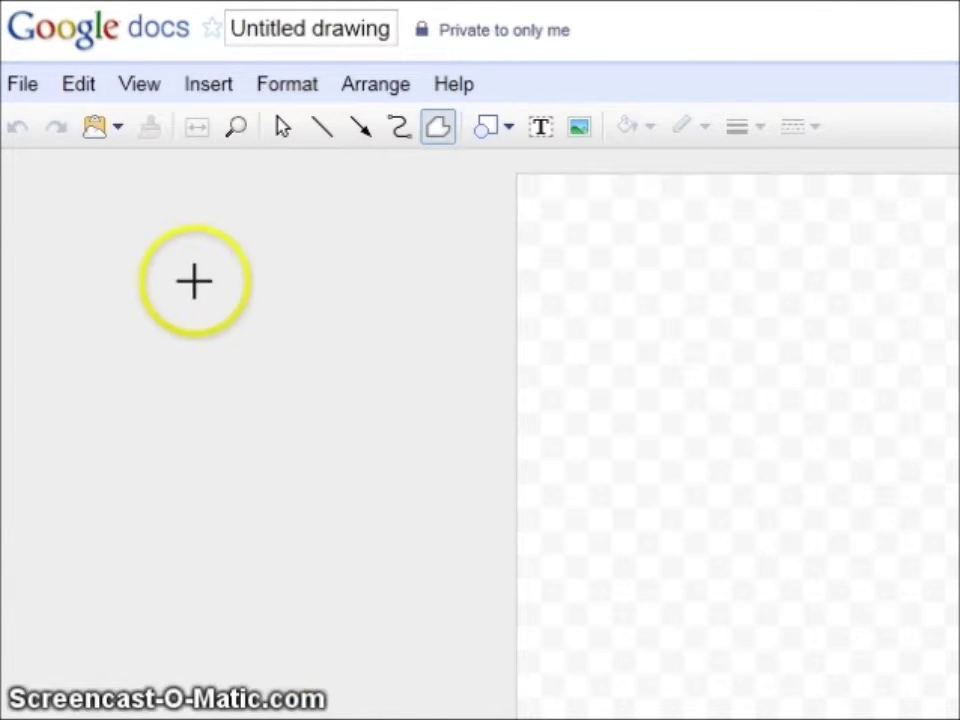
pyautogui.click(117, 127)
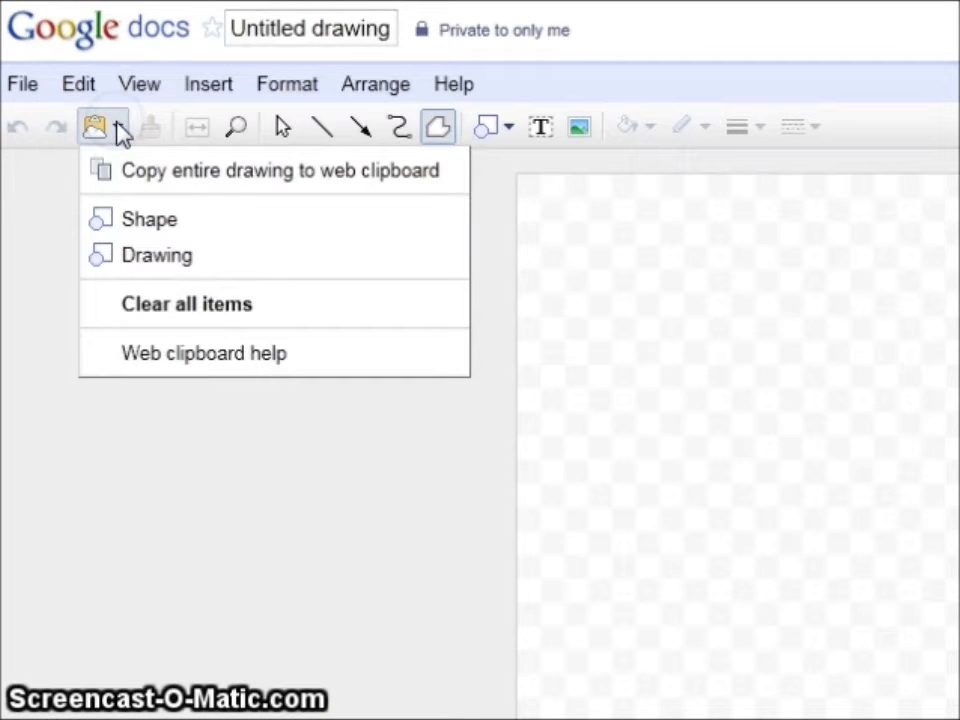